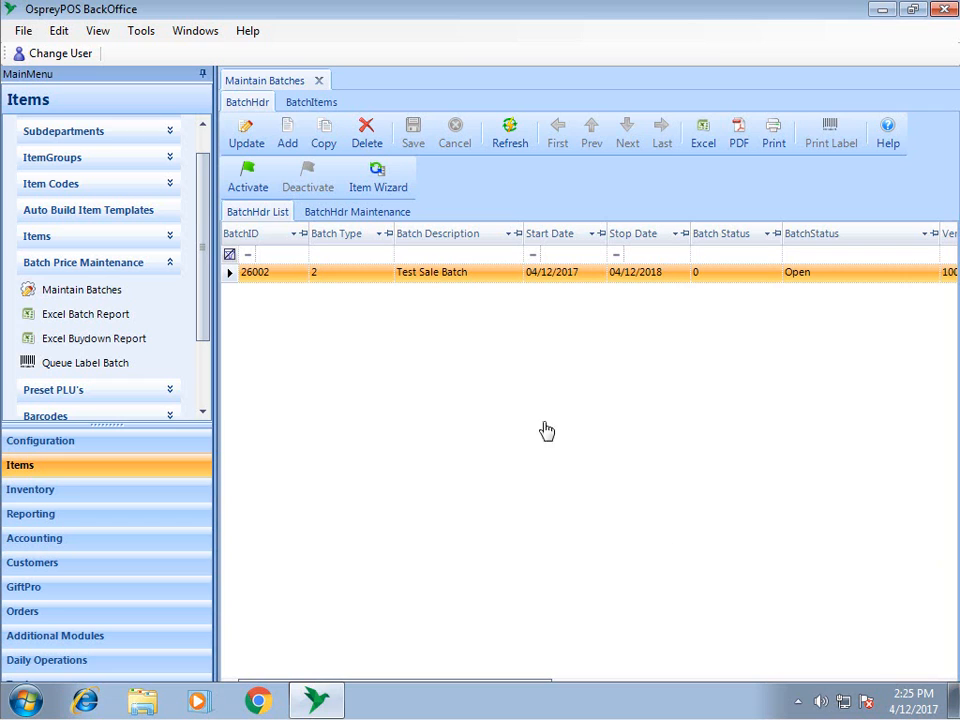
Start a new batch header described as "Test Batch 2017/04/12" with the batch type Sales.
{"action": "left_click", "coordinate": [286, 132]}
{"action": "left_click", "coordinate": [591, 299]}
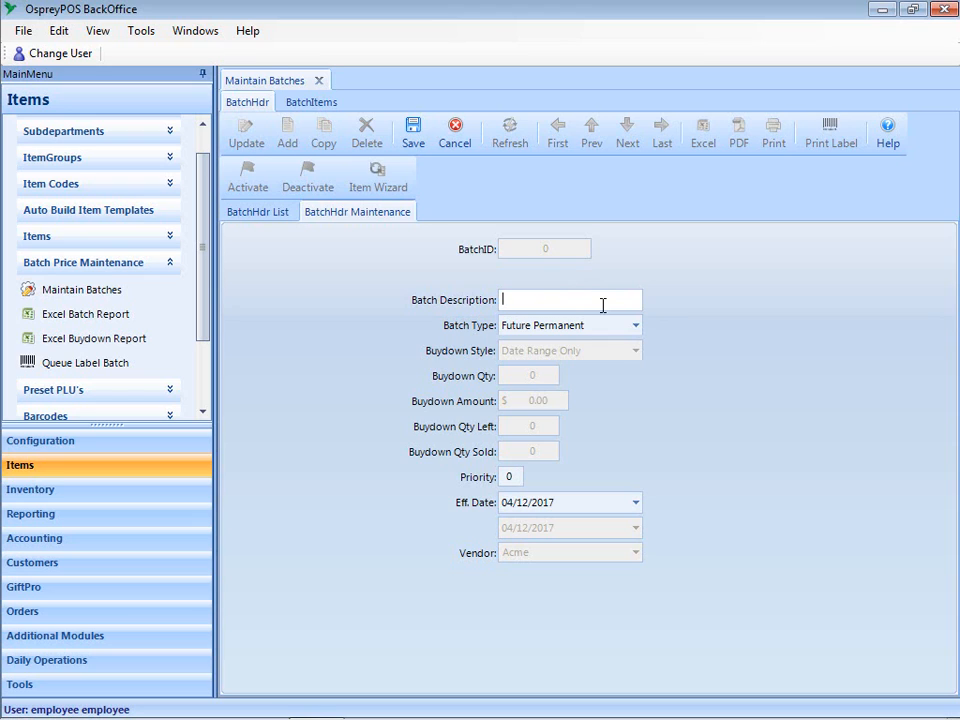
{"action": "type", "text": "Test Batch 2017/04/12"}
{"action": "left_click", "coordinate": [636, 326]}
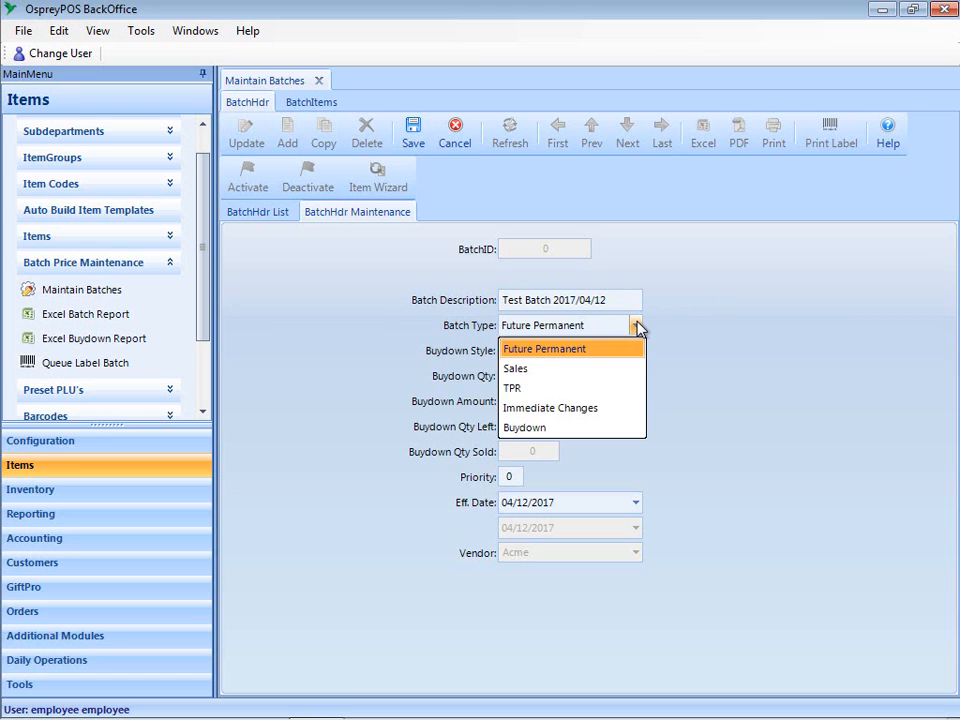
{"action": "left_click", "coordinate": [617, 369]}
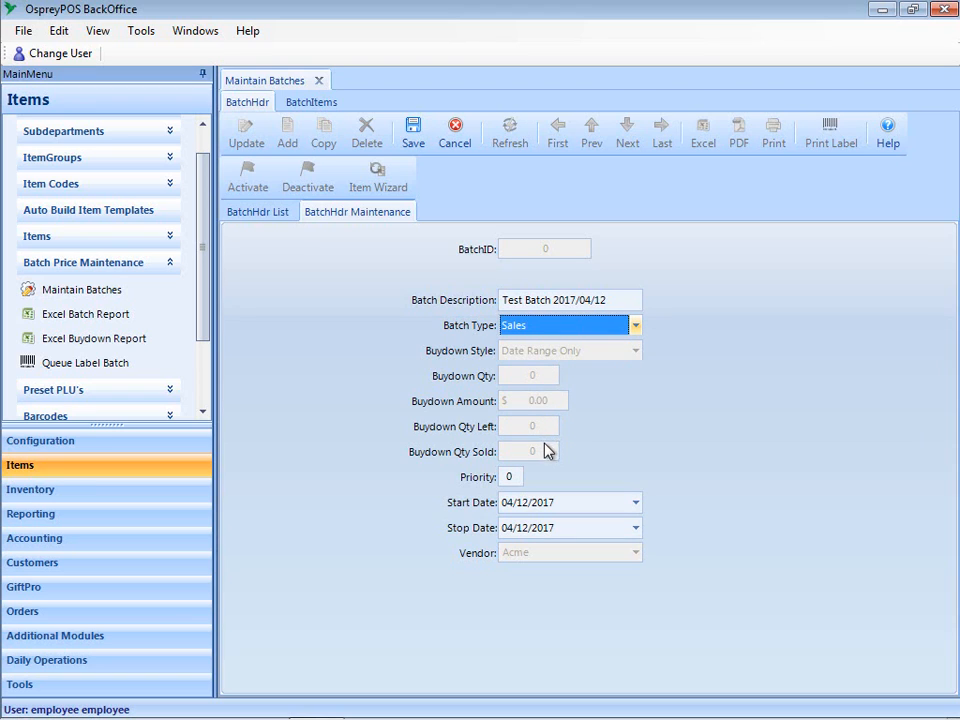
Give the batch priority 1, start date 04/13/2017 and stop date 04/19/2017, save it and return to the batch list.
{"action": "left_click", "coordinate": [512, 477]}
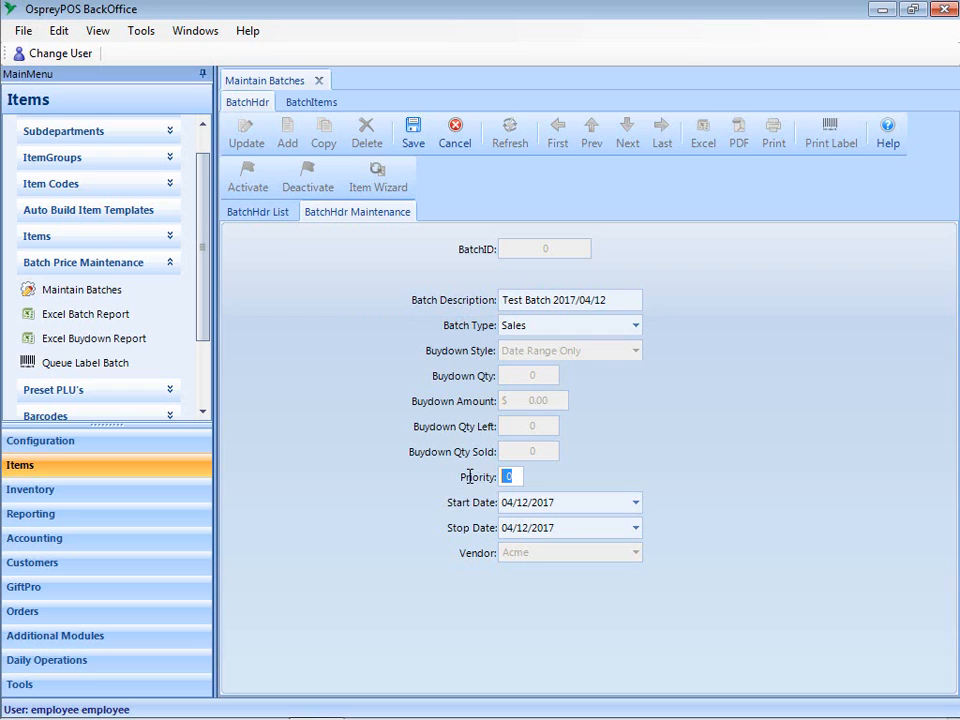
{"action": "type", "text": "1"}
{"action": "key", "text": "Tab"}
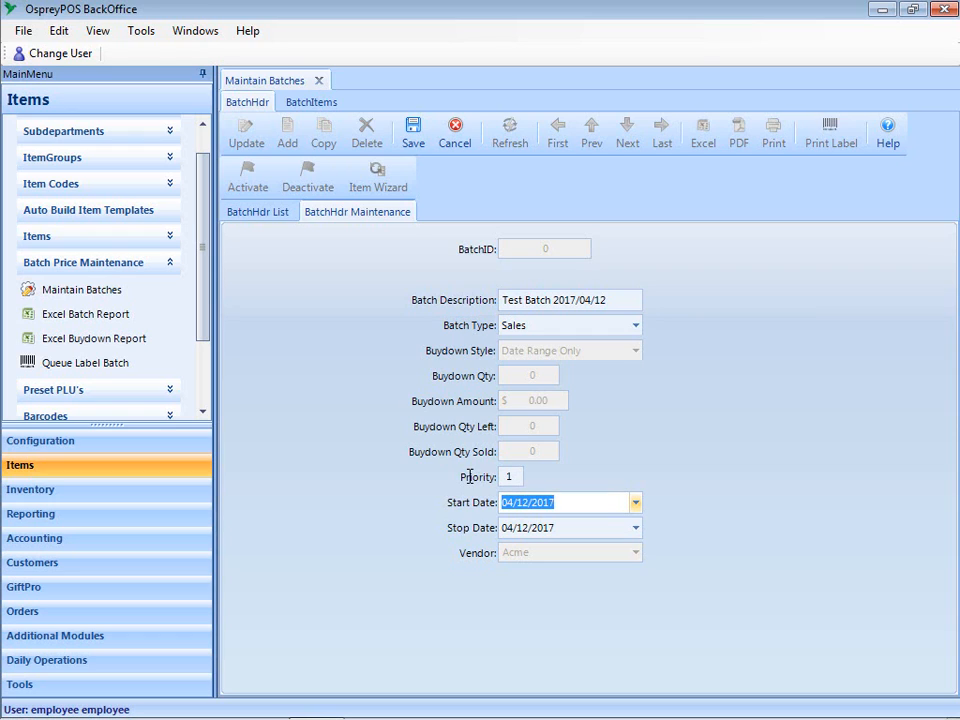
{"action": "type", "text": "04132017"}
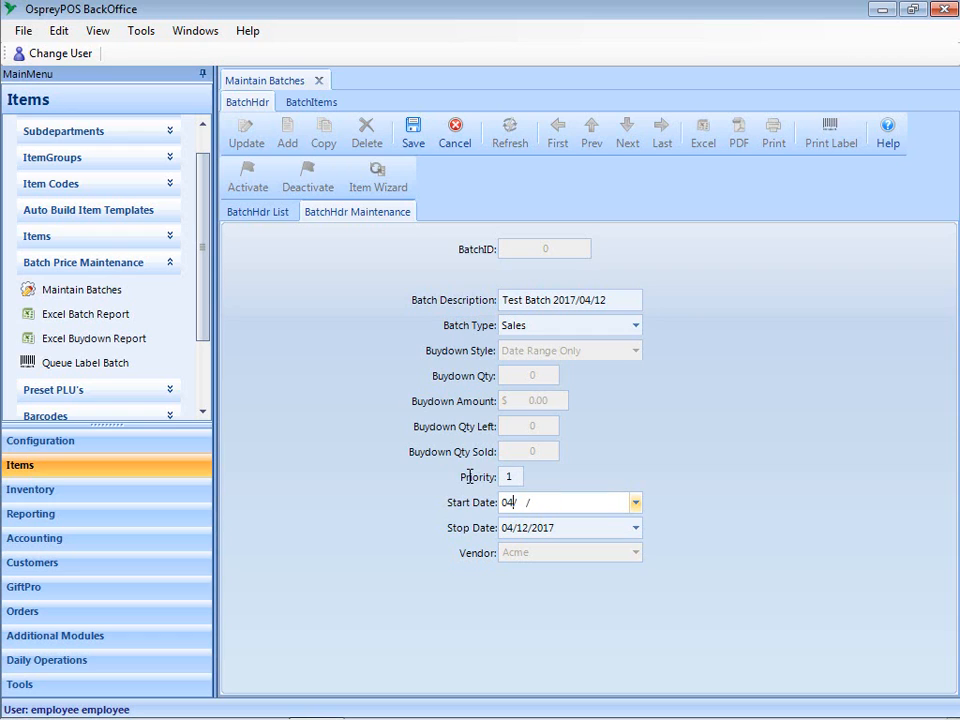
{"action": "key", "text": "Tab"}
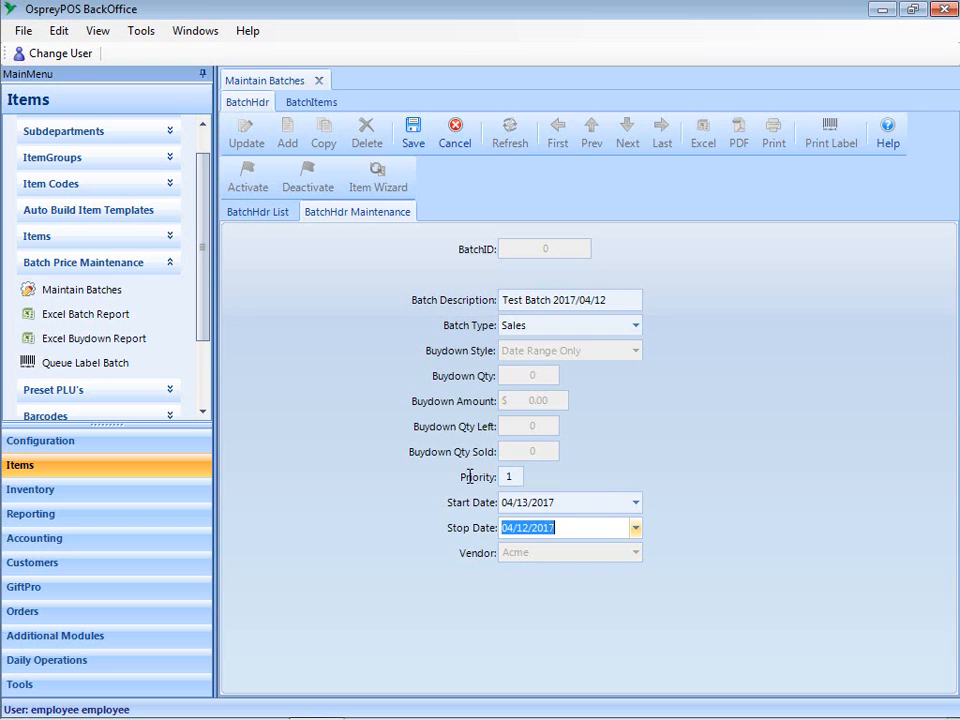
{"action": "type", "text": "04192017"}
{"action": "key", "text": "Tab"}
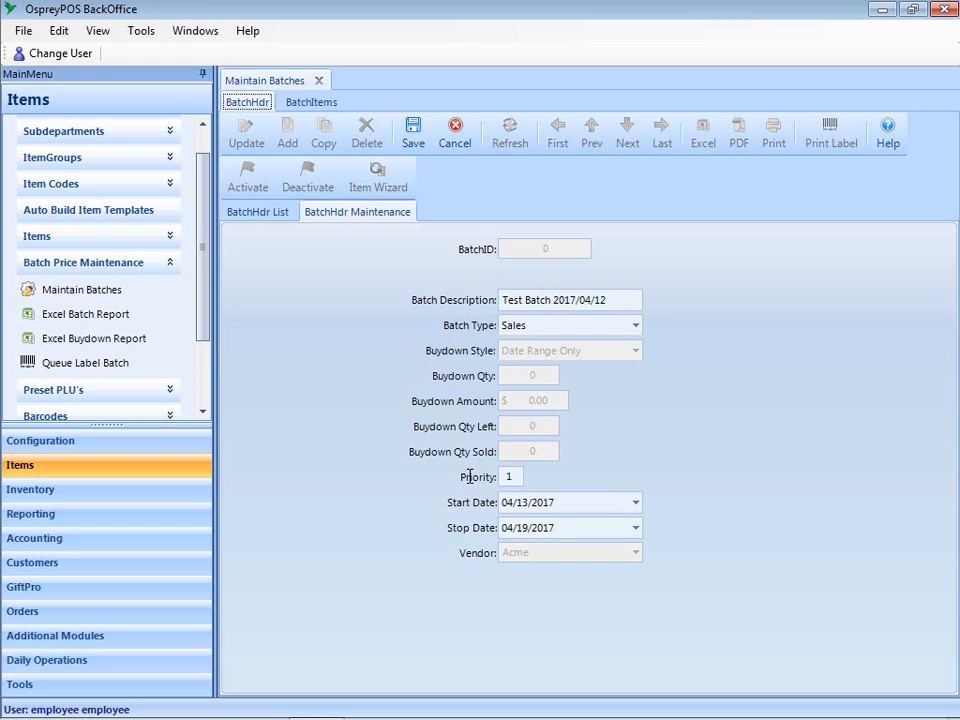
{"action": "left_click", "coordinate": [413, 133]}
{"action": "left_click", "coordinate": [279, 213]}
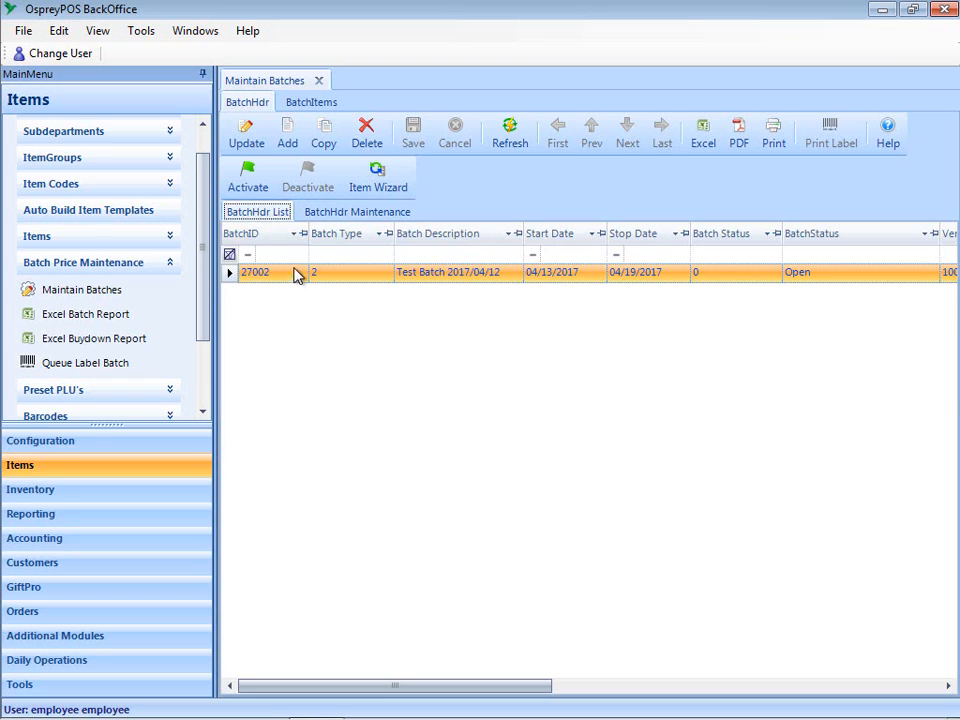
Add item number 95 to the new batch's items as a Unit with a retail price of 49.99 and save it.
{"action": "left_click", "coordinate": [318, 104]}
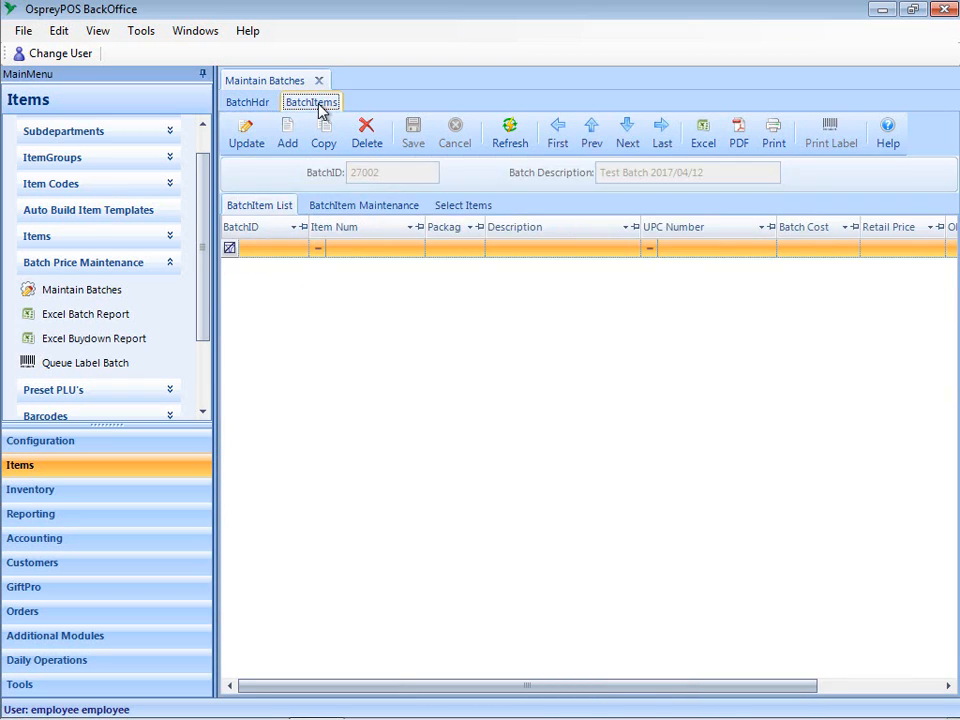
{"action": "left_click", "coordinate": [330, 212]}
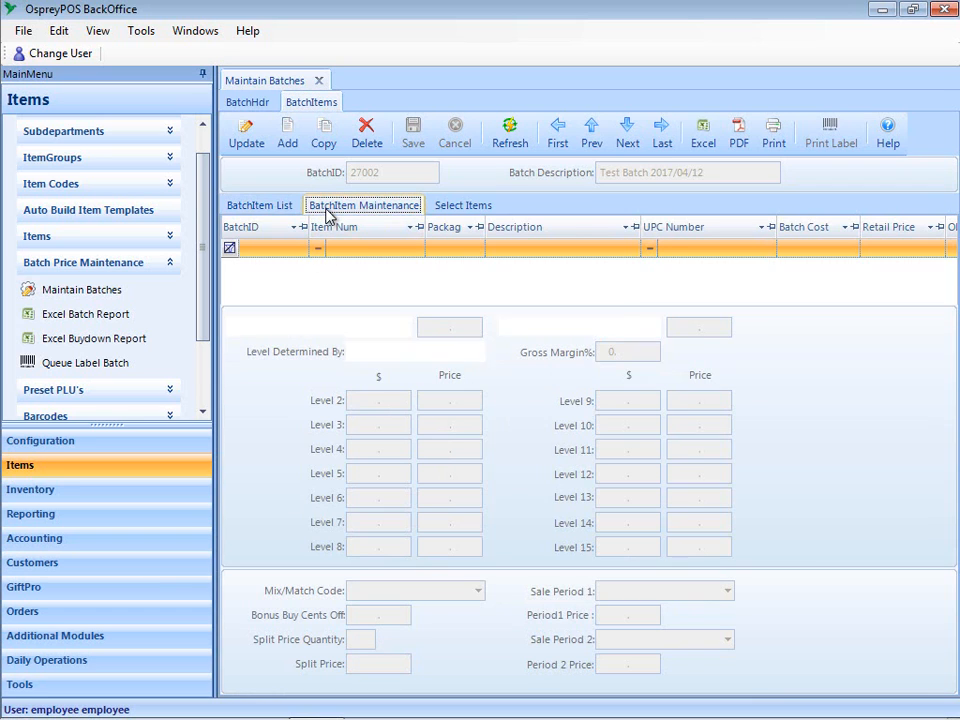
{"action": "left_click", "coordinate": [290, 140]}
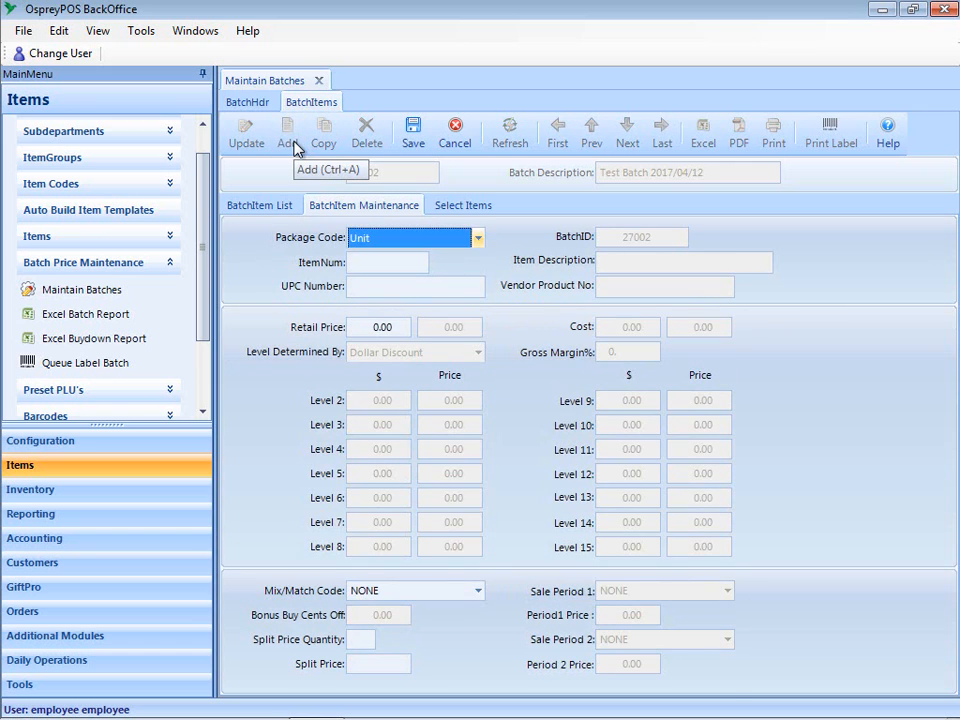
{"action": "key", "text": "Tab"}
{"action": "type", "text": "95"}
{"action": "key", "text": "Tab"}
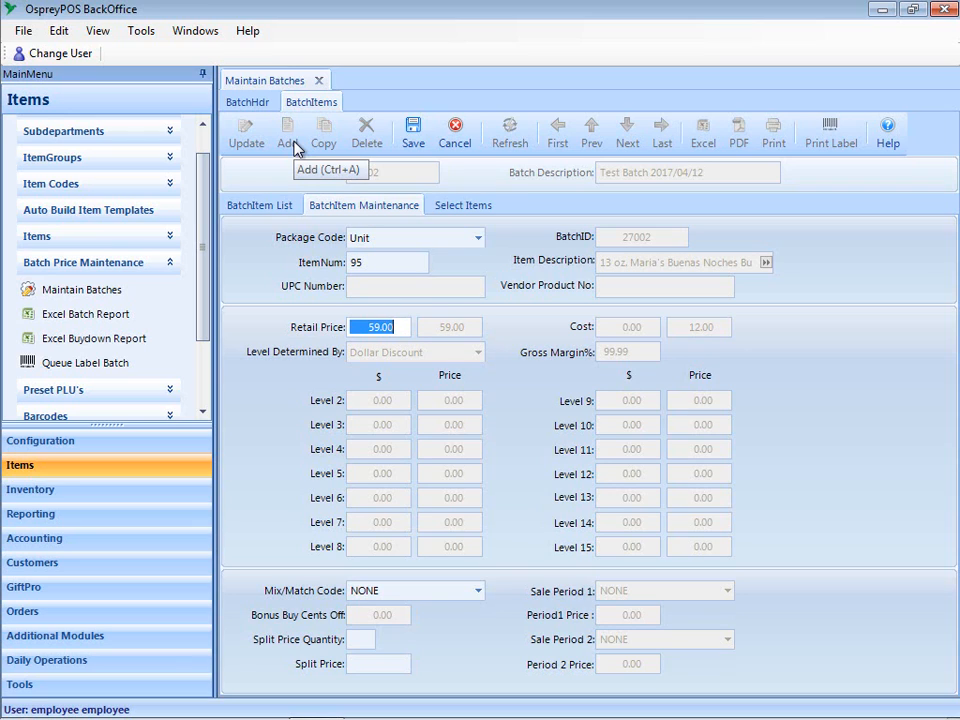
{"action": "type", "text": "49.99"}
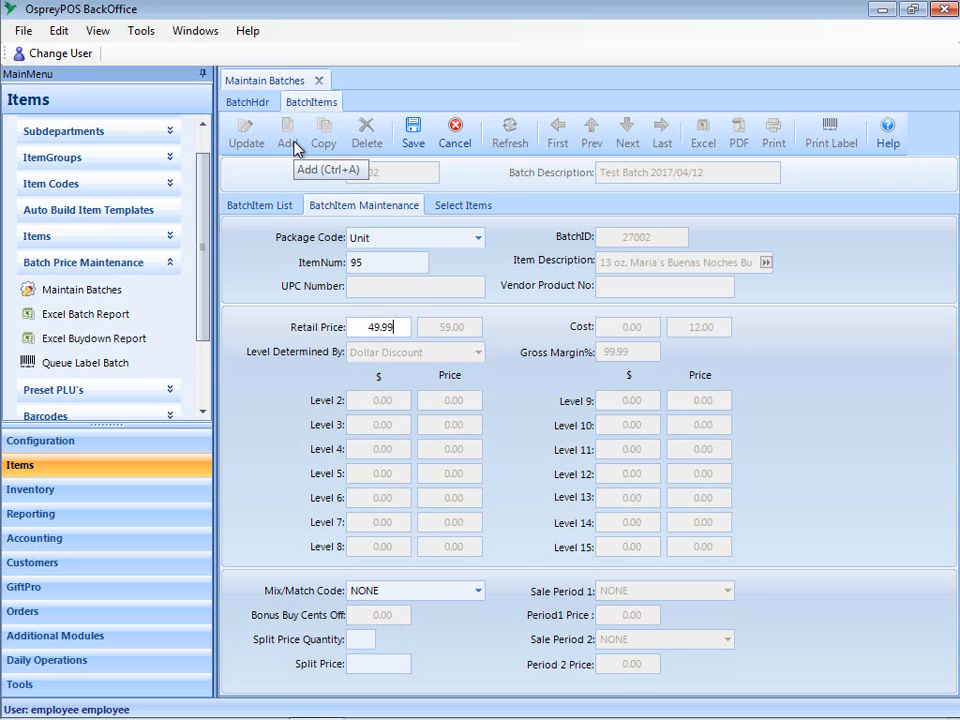
{"action": "key", "text": "Tab"}
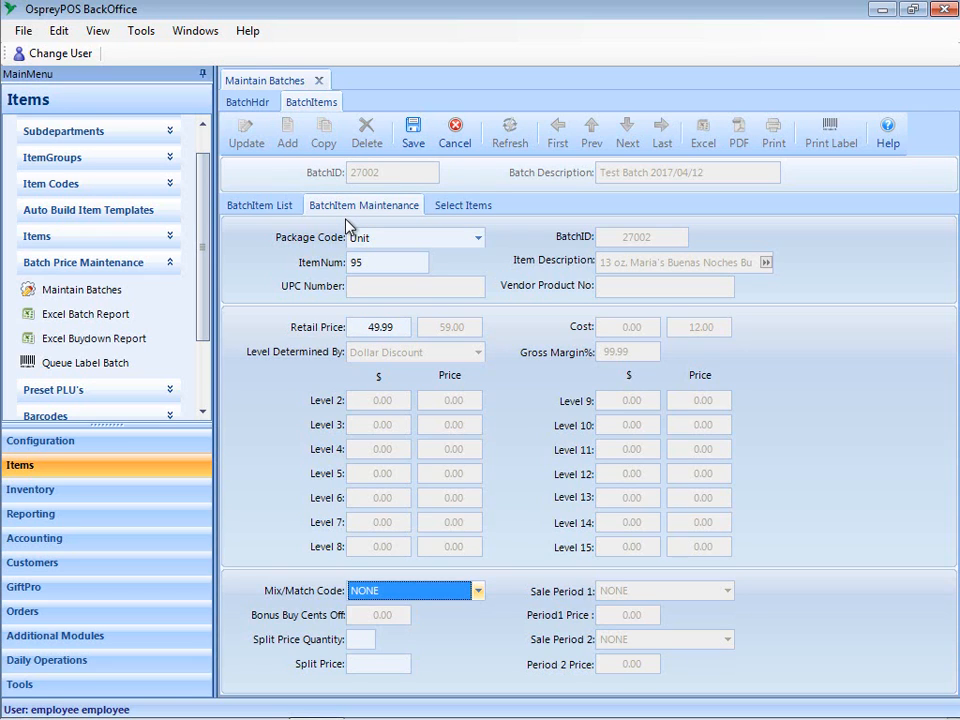
{"action": "left_click", "coordinate": [411, 144]}
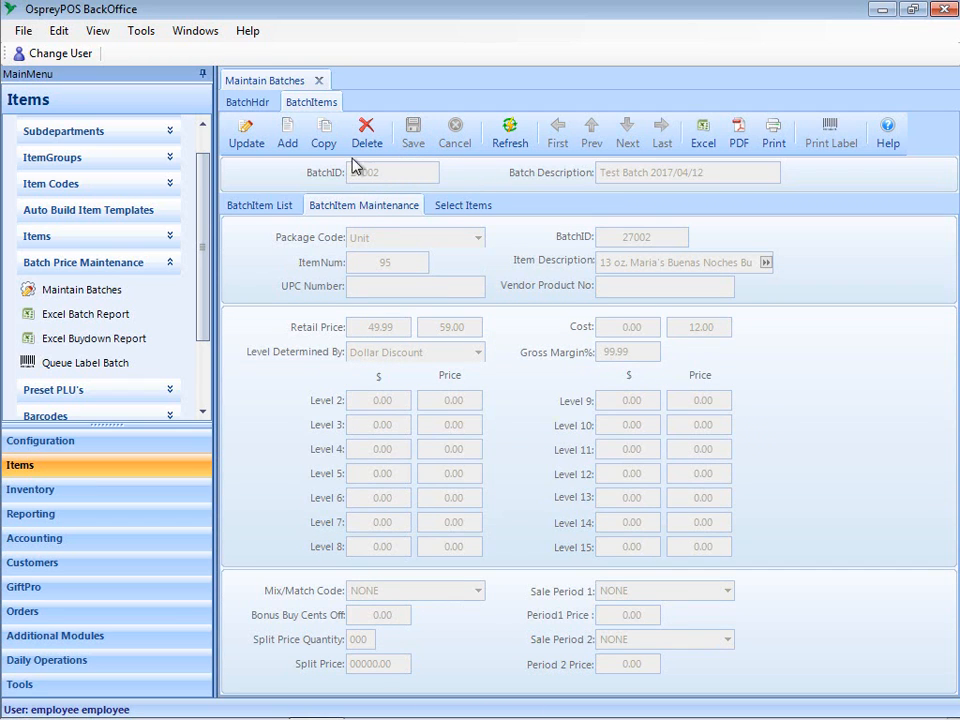
Add item number 96 to the batch with a retail price of 47.95 and save it.
{"action": "left_click", "coordinate": [287, 146]}
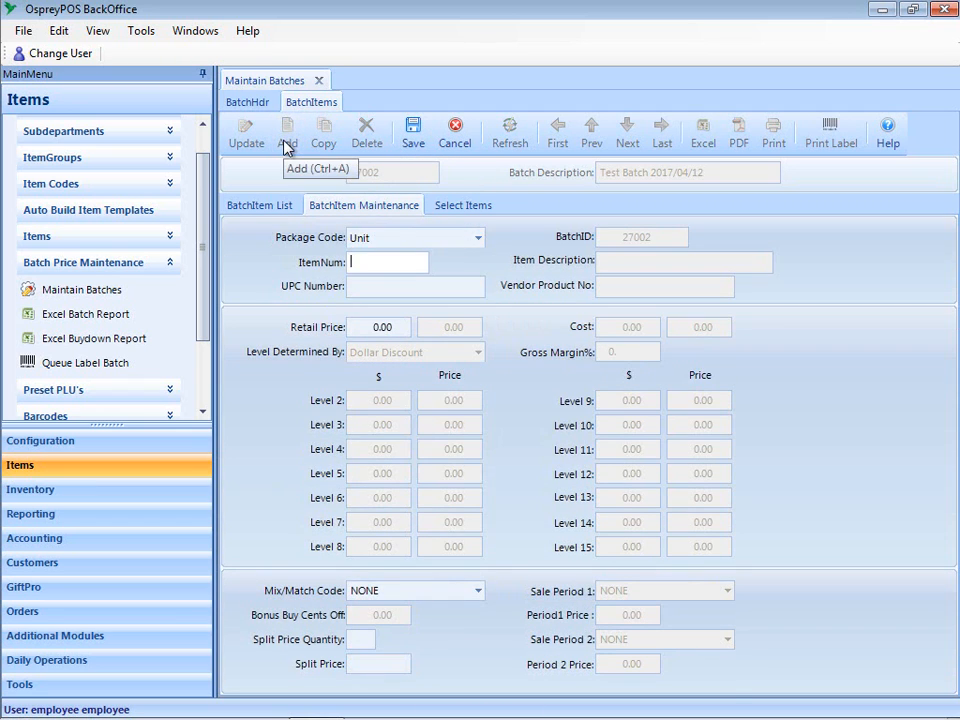
{"action": "type", "text": "96"}
{"action": "key", "text": "Tab"}
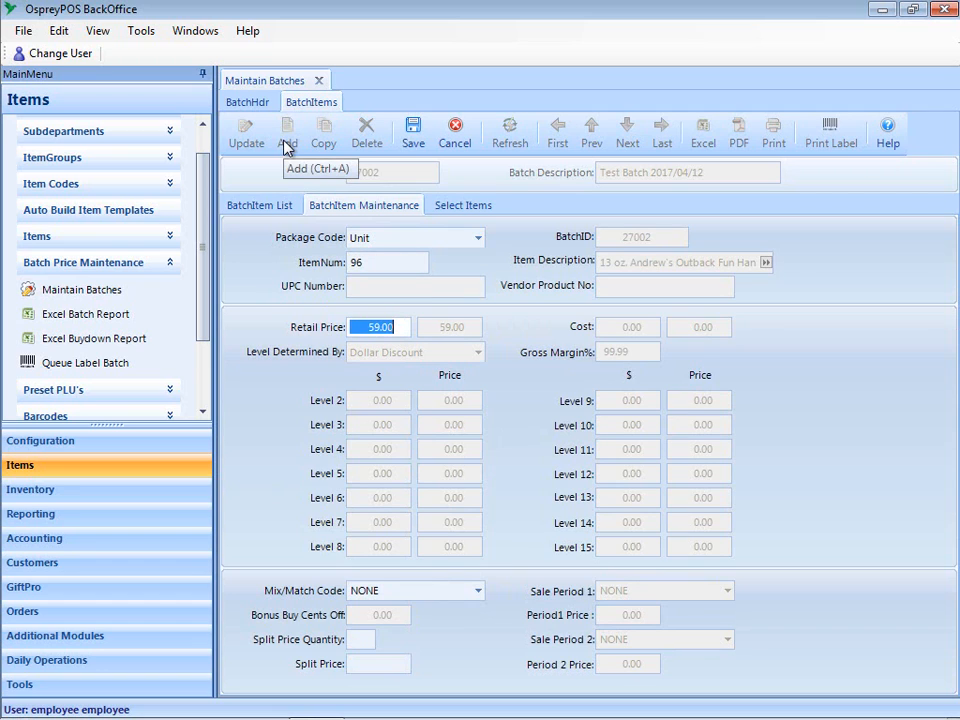
{"action": "type", "text": "47.95"}
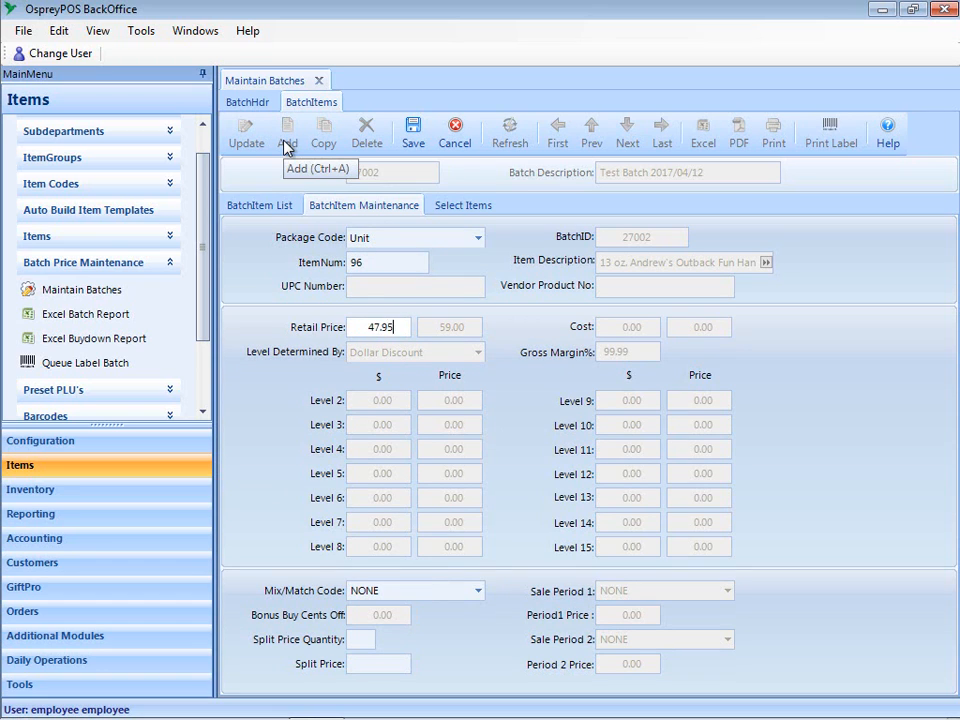
{"action": "key", "text": "Tab"}
{"action": "left_click", "coordinate": [416, 134]}
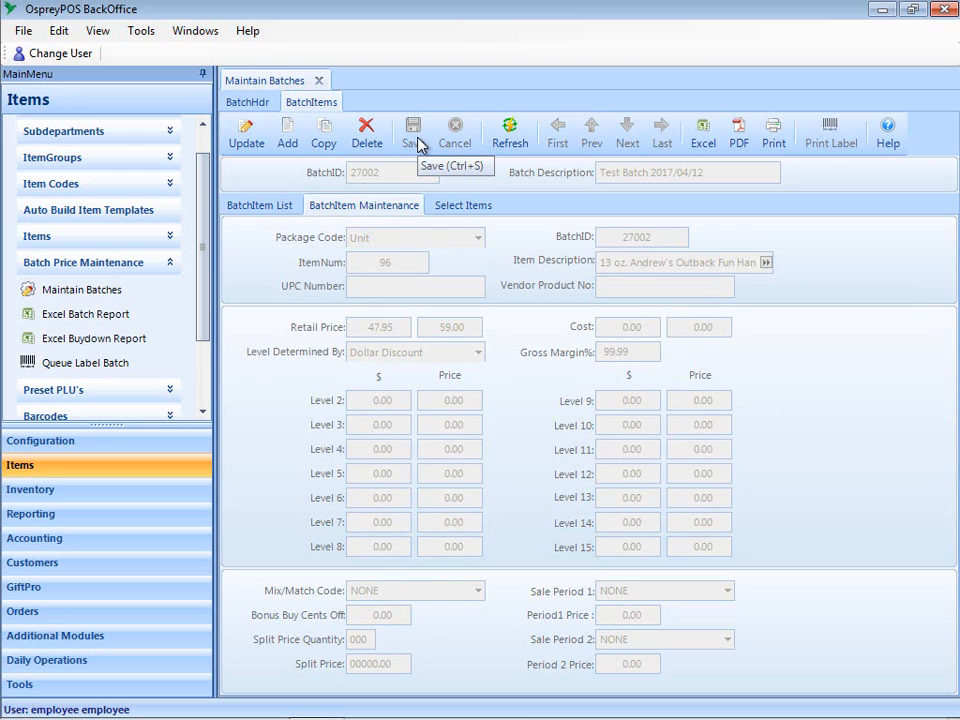
Set a dollar change of -2.00 for selecting multiple batch items at once.
{"action": "left_click", "coordinate": [443, 207]}
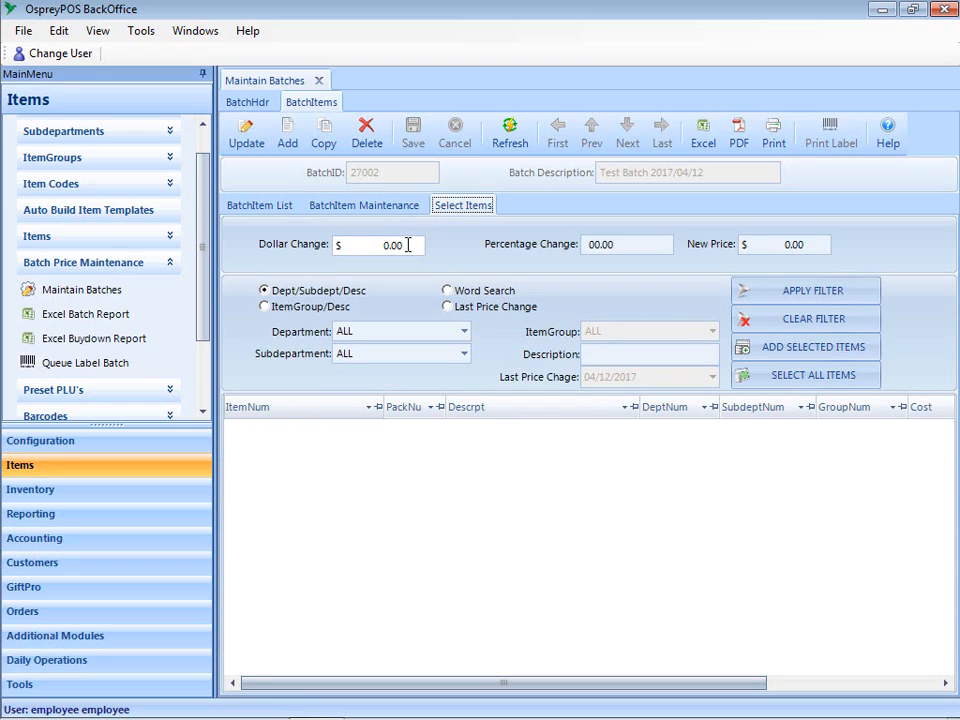
{"action": "left_click_drag", "start_coordinate": [408, 244], "coordinate": [375, 244]}
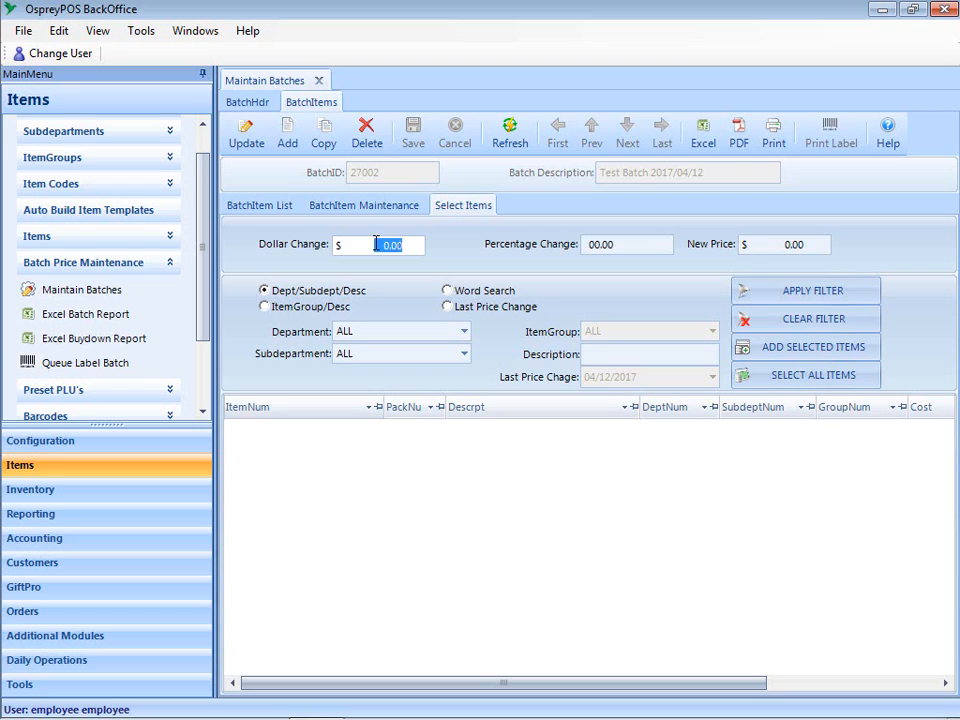
{"action": "type", "text": "-2.00"}
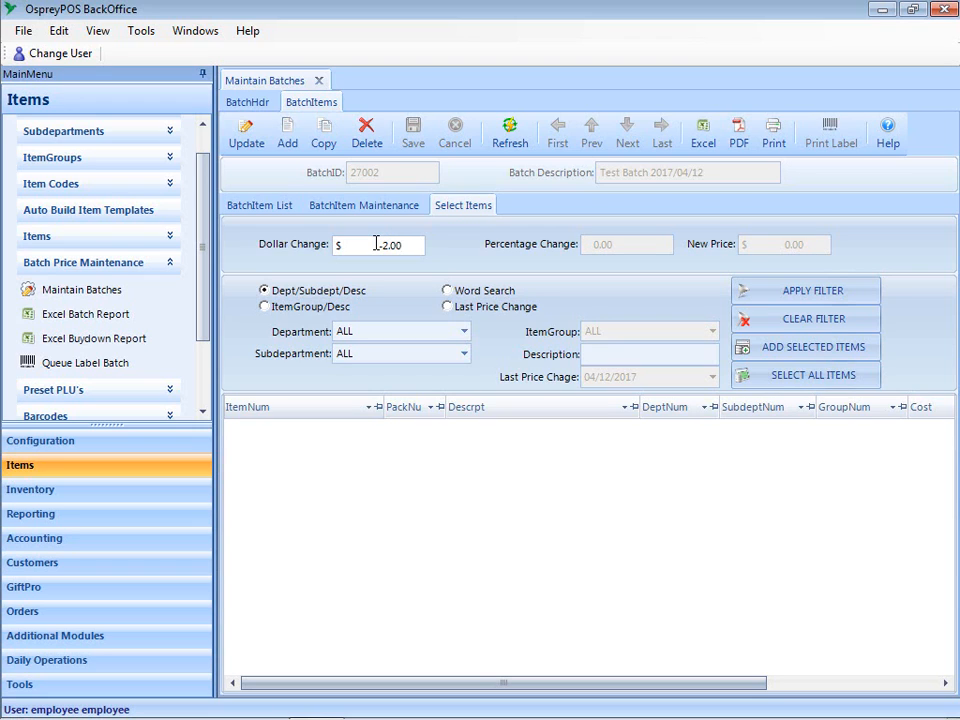
{"action": "key", "text": "Tab"}
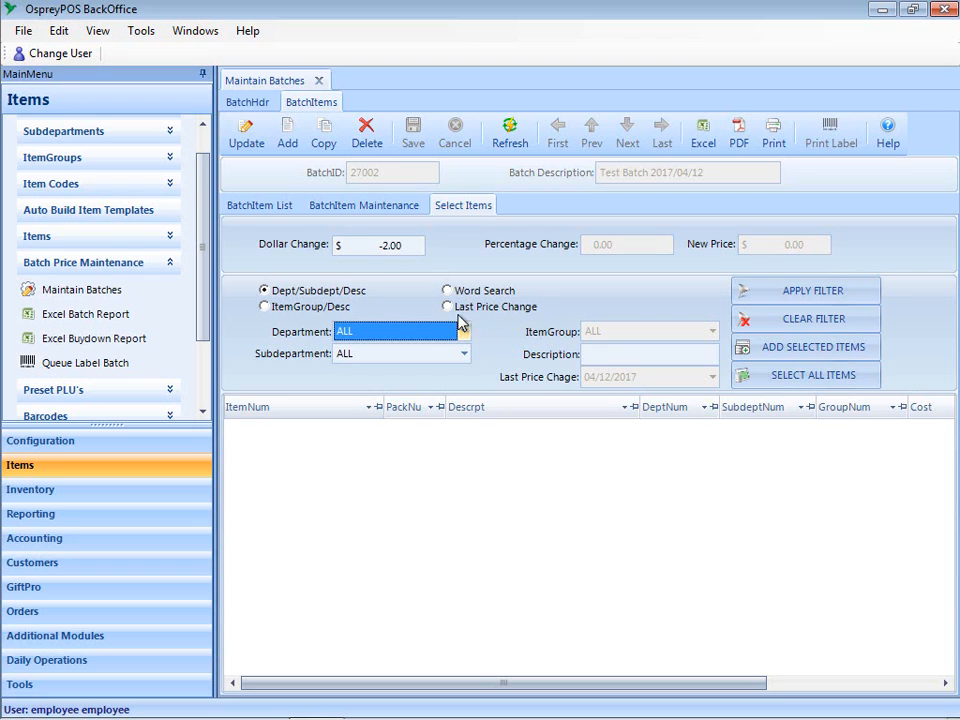
Filter the selectable items to the Products department and the Combs/Brushes subdepartment.
{"action": "left_click", "coordinate": [464, 331]}
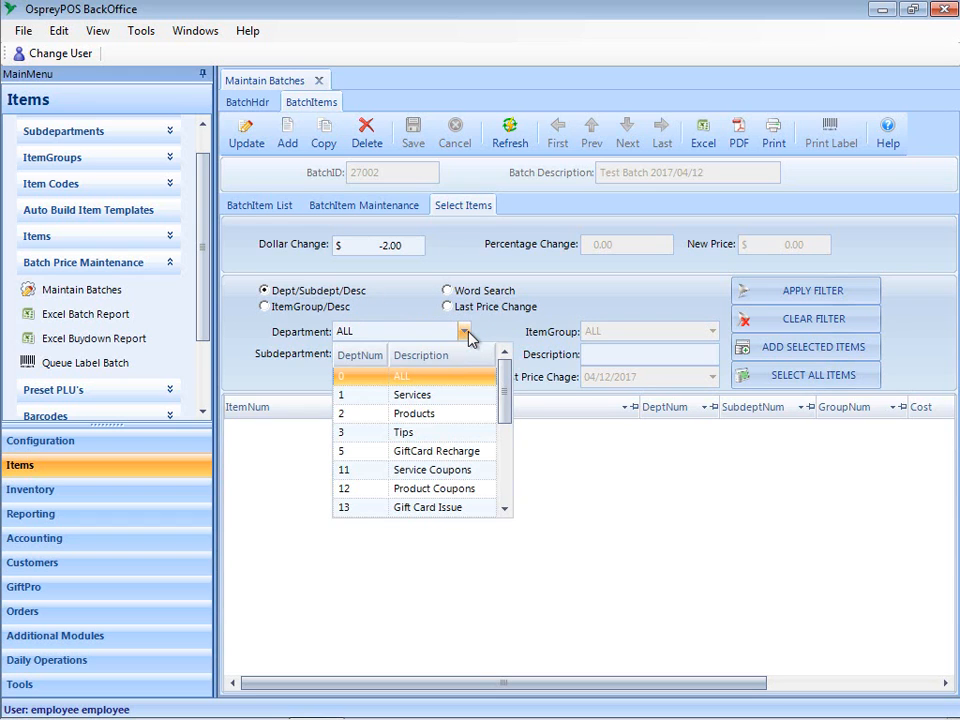
{"action": "left_click", "coordinate": [447, 414]}
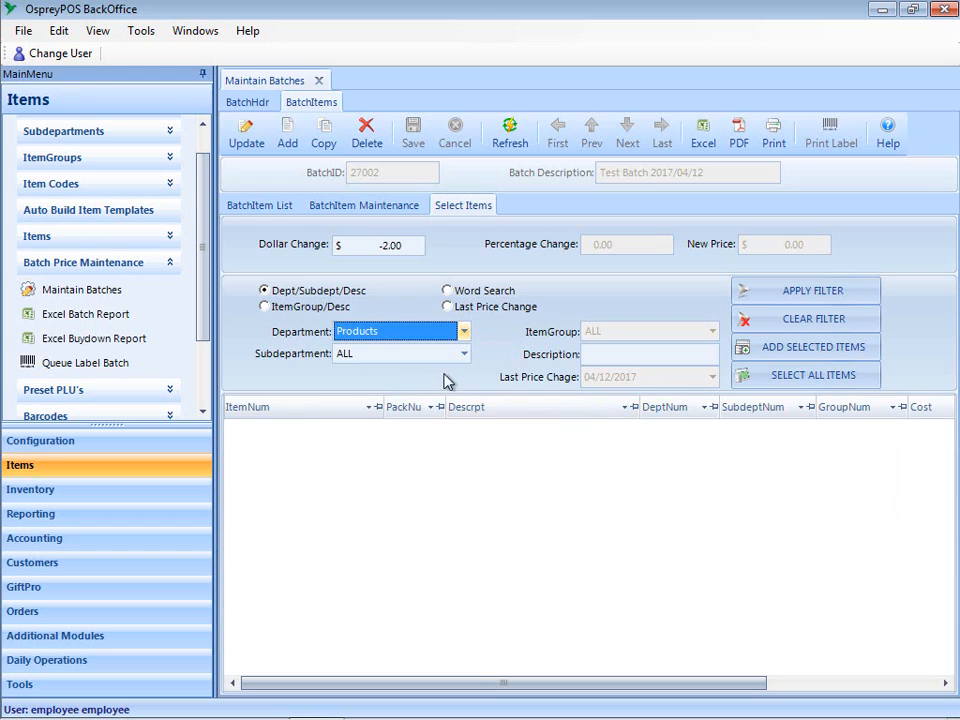
{"action": "left_click", "coordinate": [464, 357]}
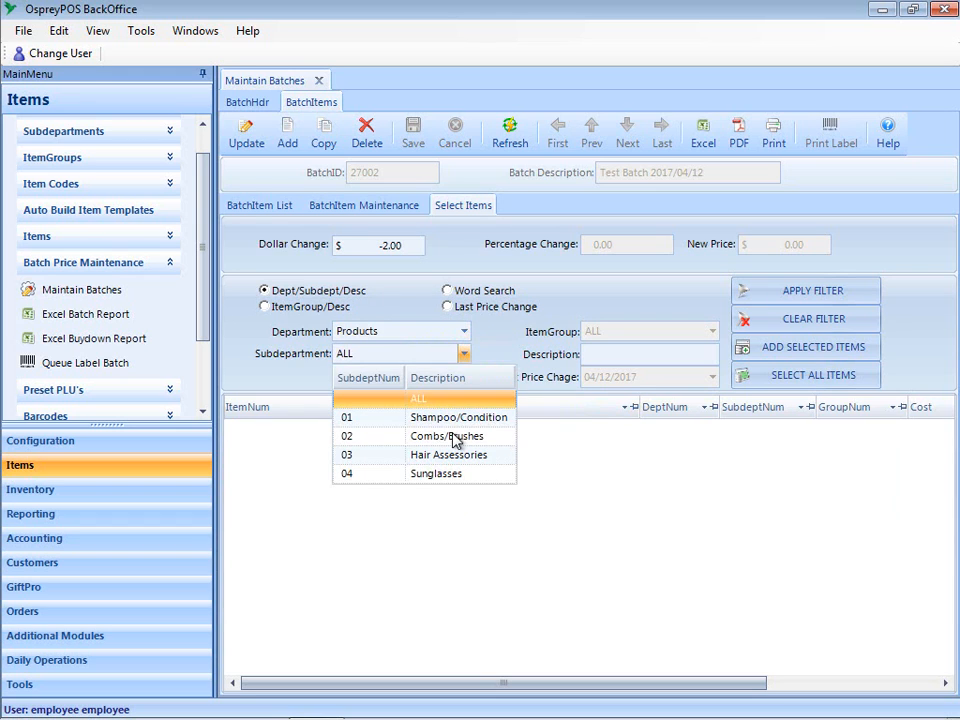
{"action": "left_click", "coordinate": [450, 425]}
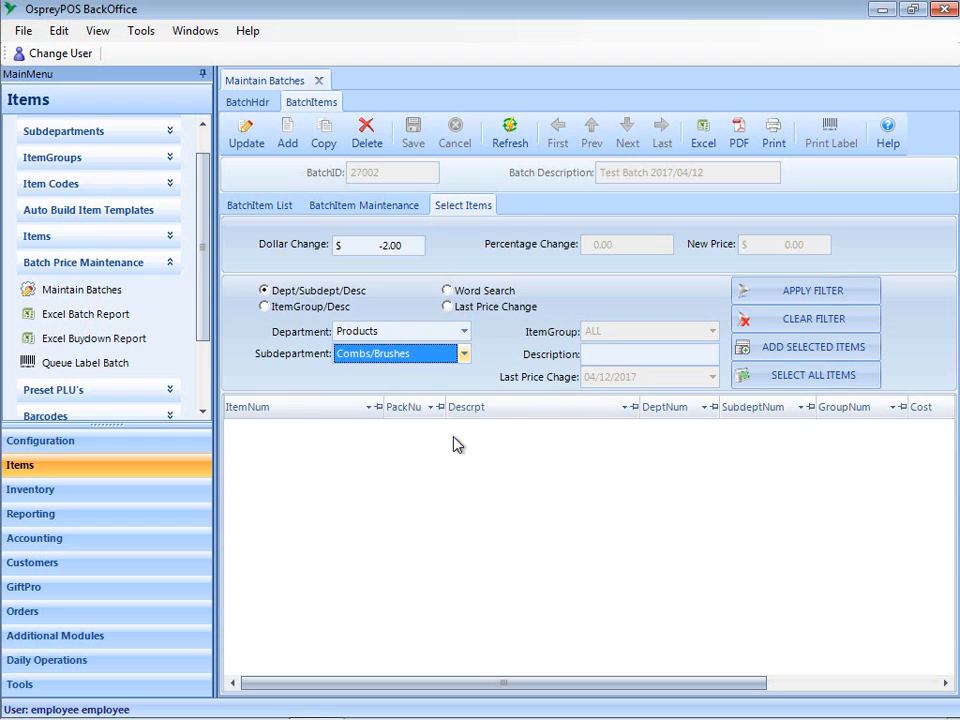
{"action": "left_click", "coordinate": [775, 296]}
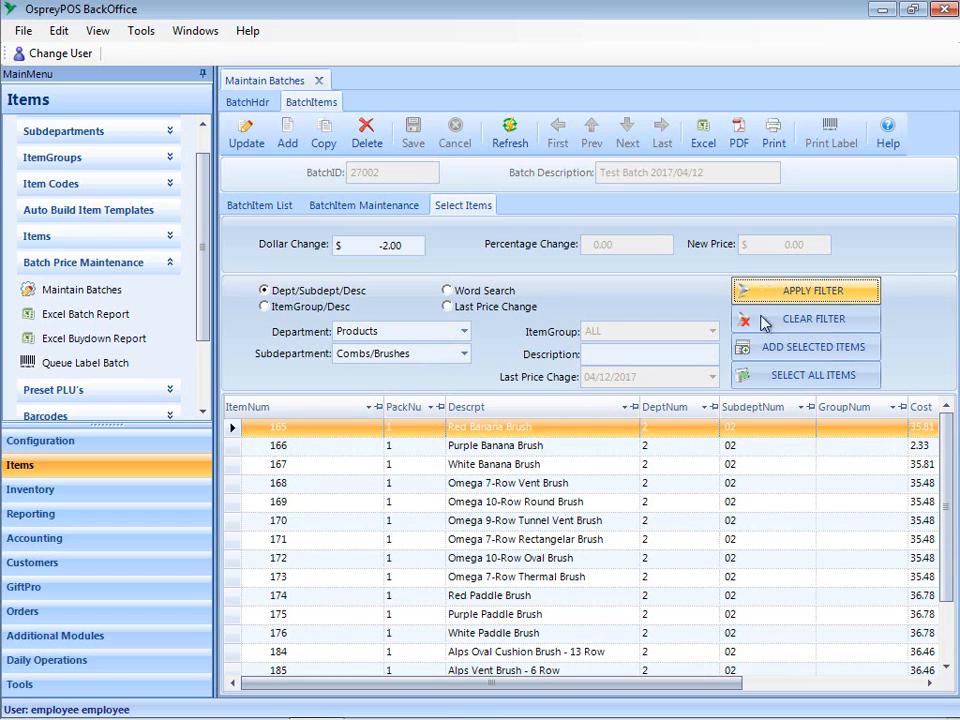
Select the Omega brushes, items 168 through 173, add them to the batch and acknowledge the message.
{"action": "left_click", "coordinate": [541, 488]}
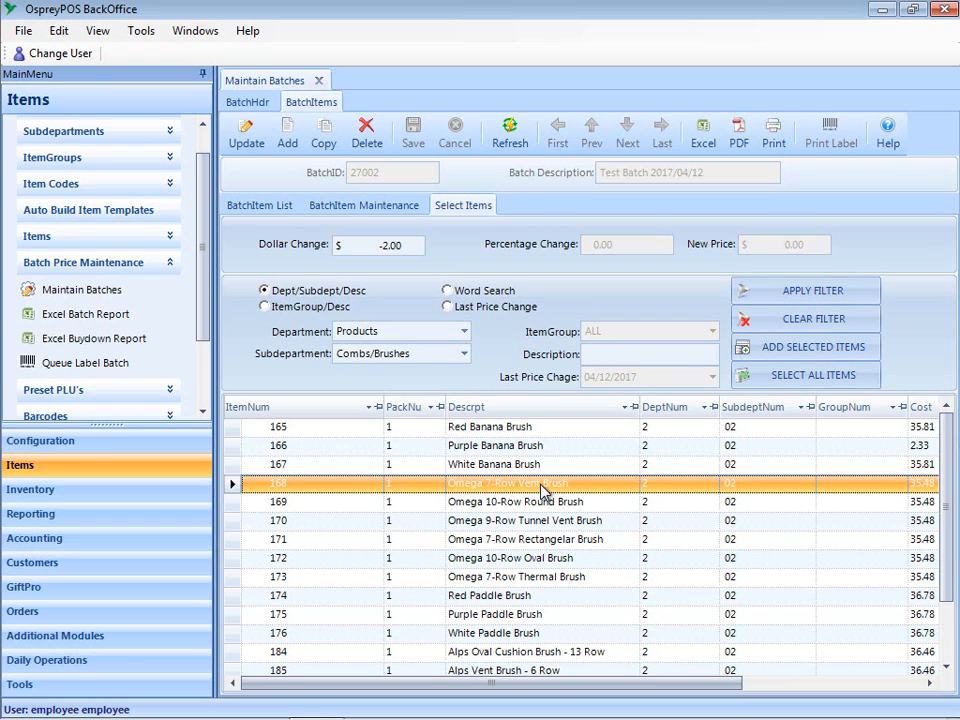
{"action": "left_click", "coordinate": [541, 578], "text": "shift"}
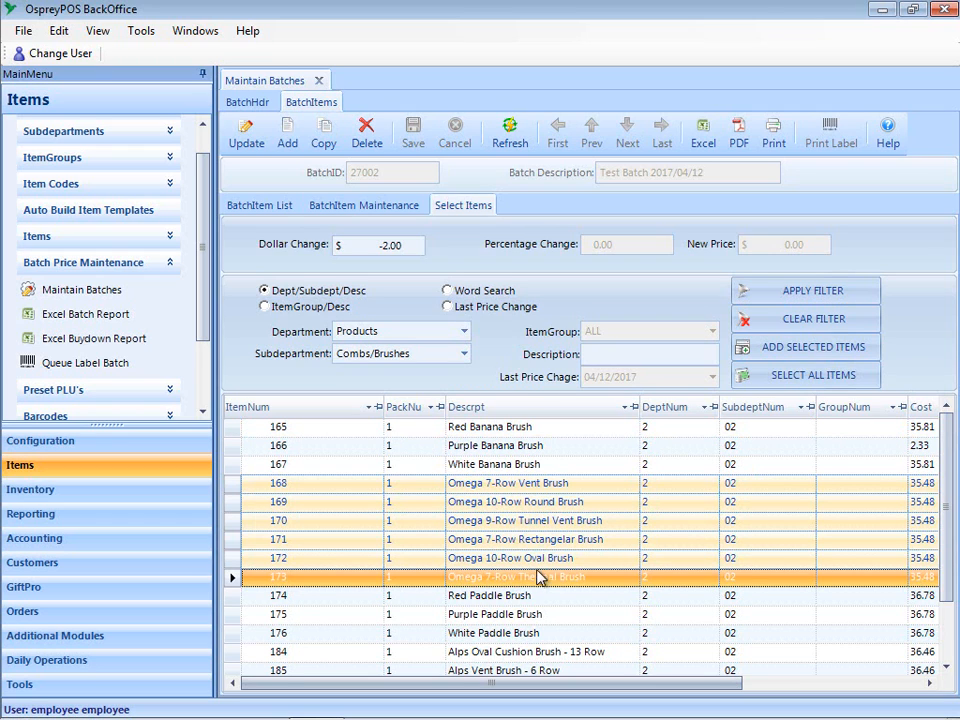
{"action": "left_click", "coordinate": [498, 486]}
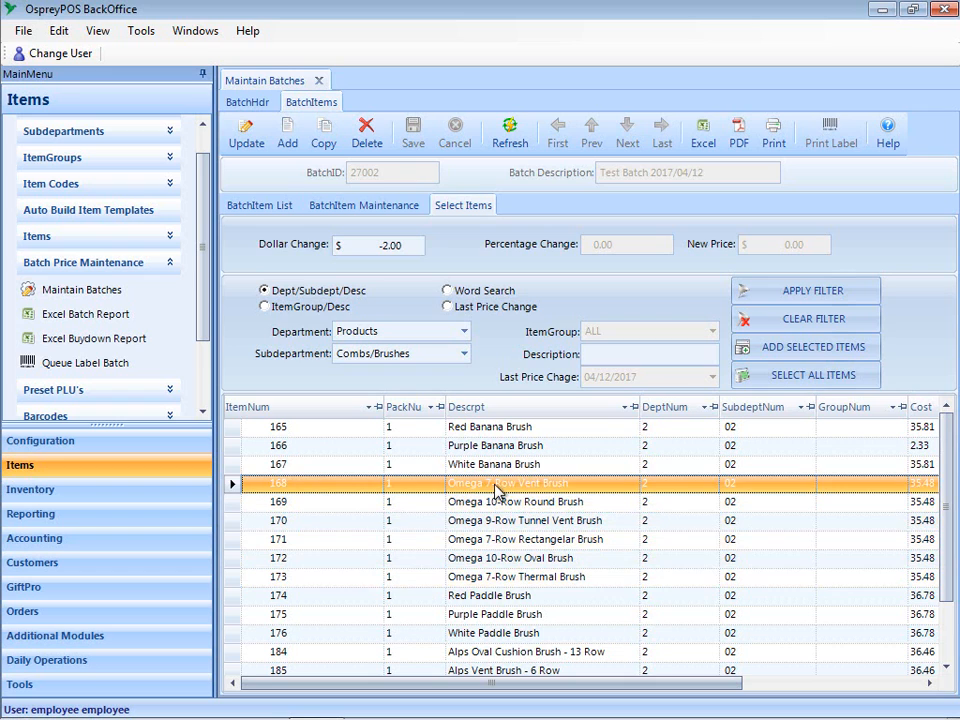
{"action": "left_click", "coordinate": [505, 577], "text": "shift"}
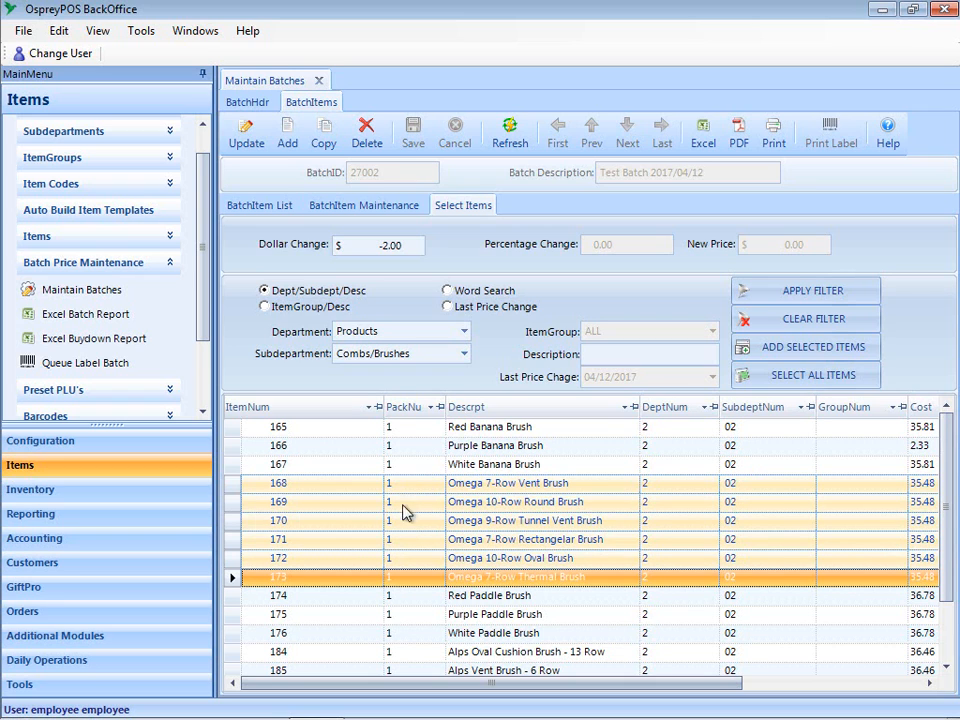
{"action": "left_click", "coordinate": [800, 349]}
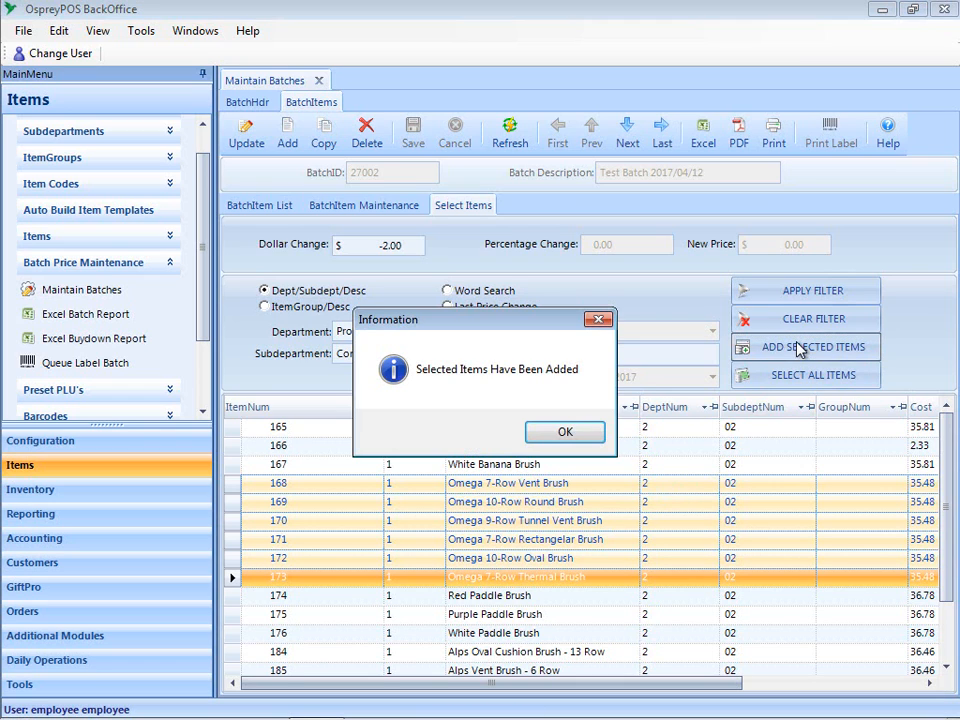
{"action": "left_click", "coordinate": [572, 430]}
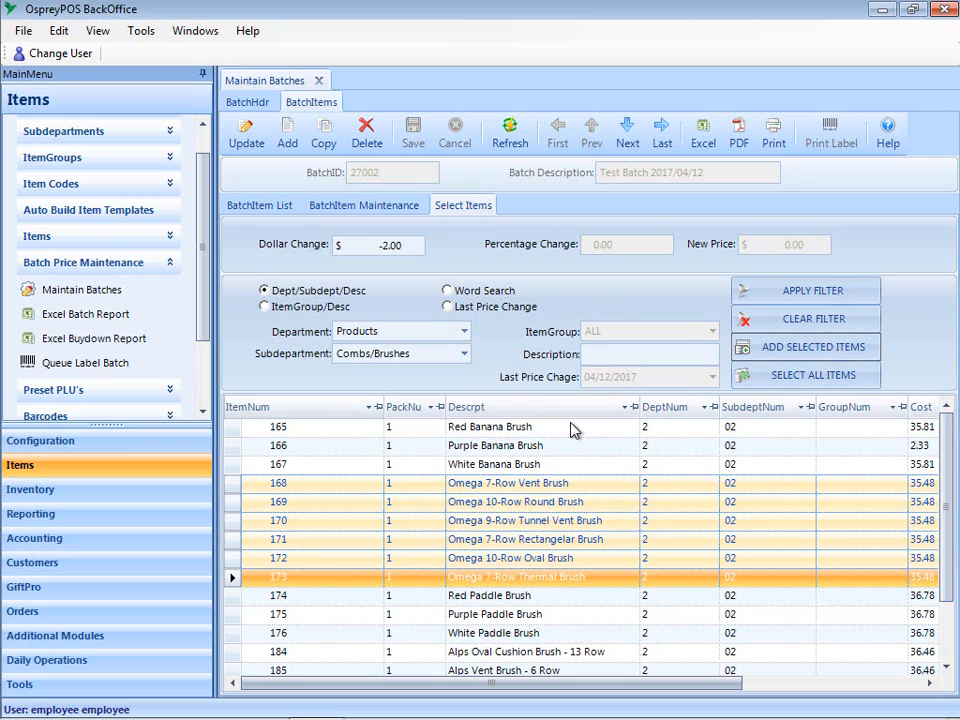
Set the batch retail price of item 168, Omega 7-Row Vent Brush, to 51.95, save it and return to the batch item list.
{"action": "left_click", "coordinate": [283, 207]}
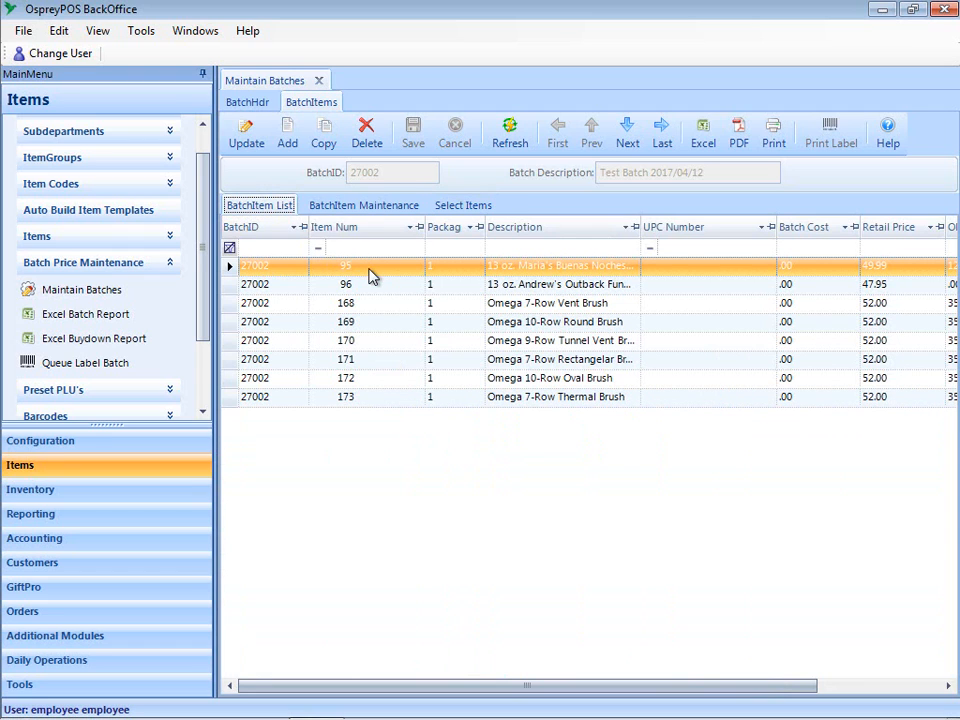
{"action": "left_click", "coordinate": [517, 313]}
{"action": "double_click", "coordinate": [517, 313]}
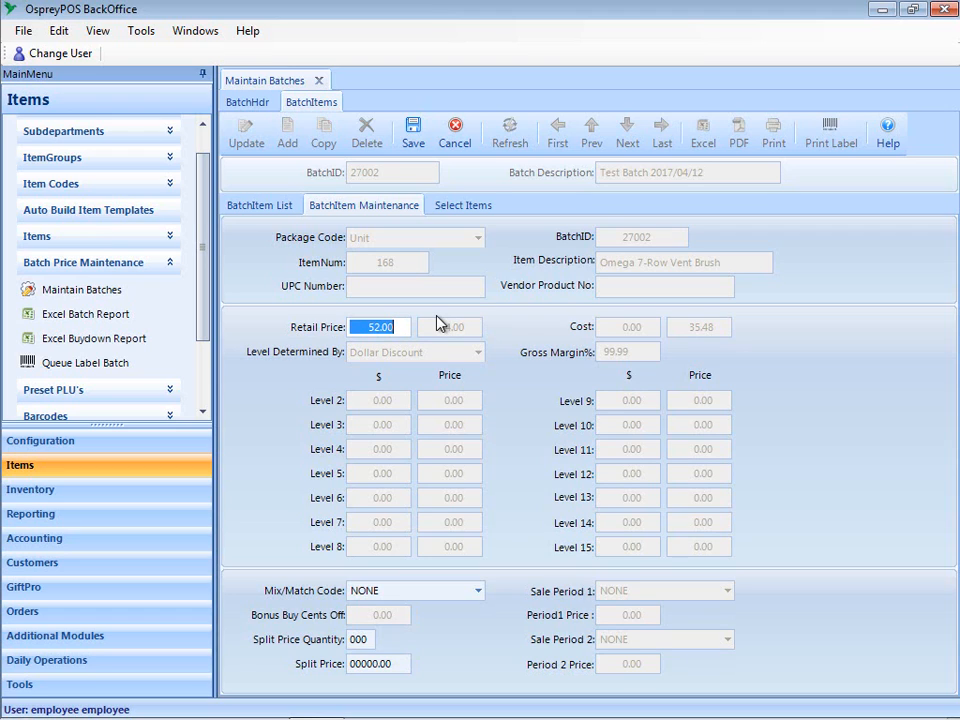
{"action": "type", "text": "51.95"}
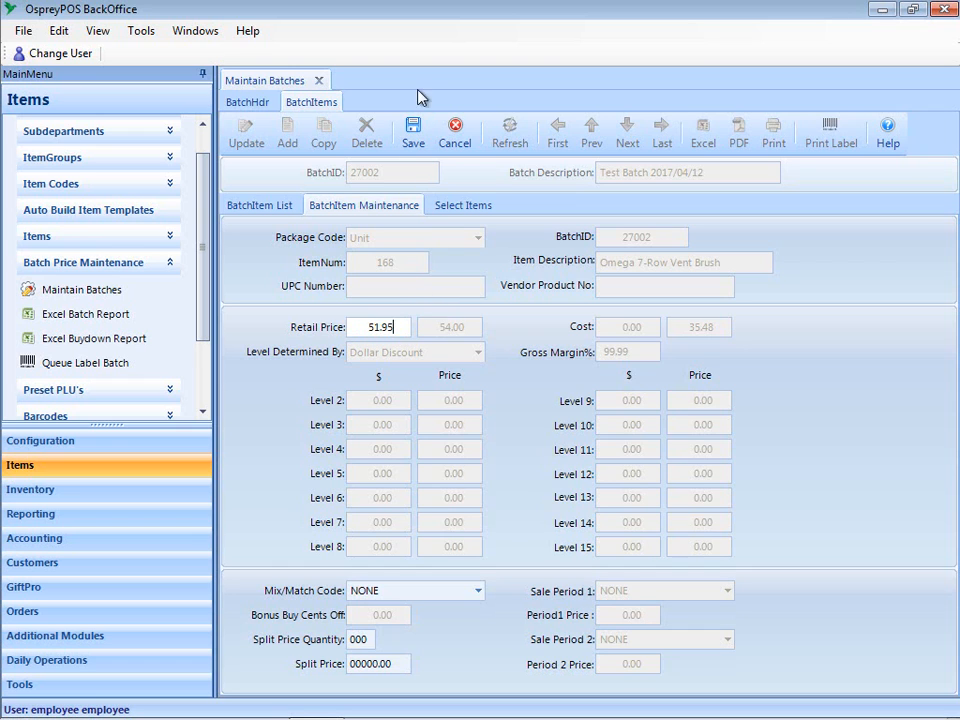
{"action": "left_click", "coordinate": [413, 128]}
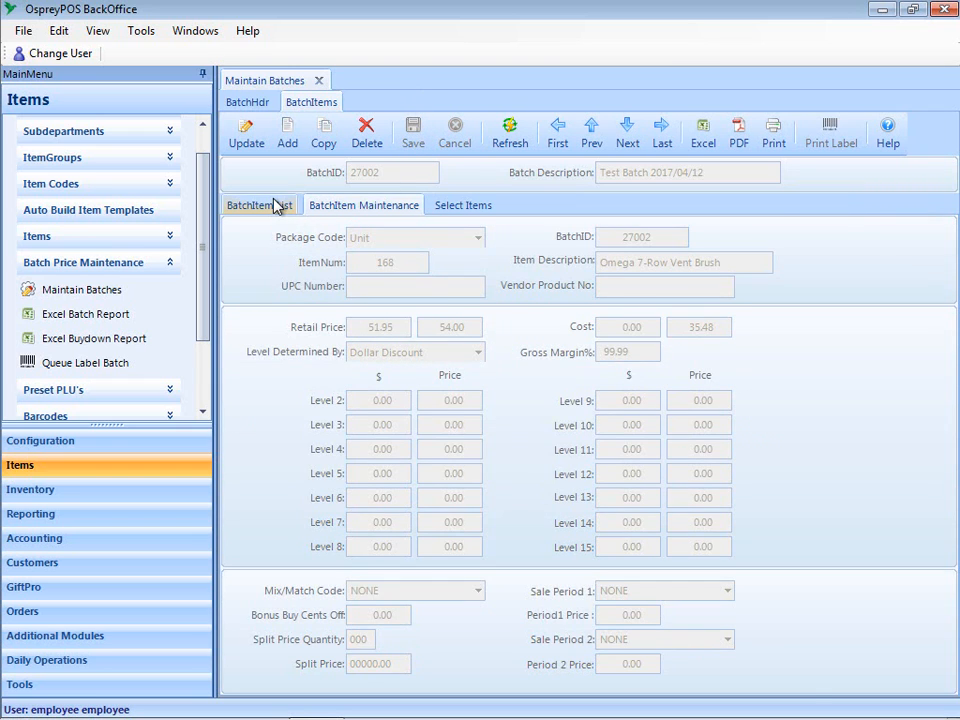
{"action": "left_click", "coordinate": [268, 205]}
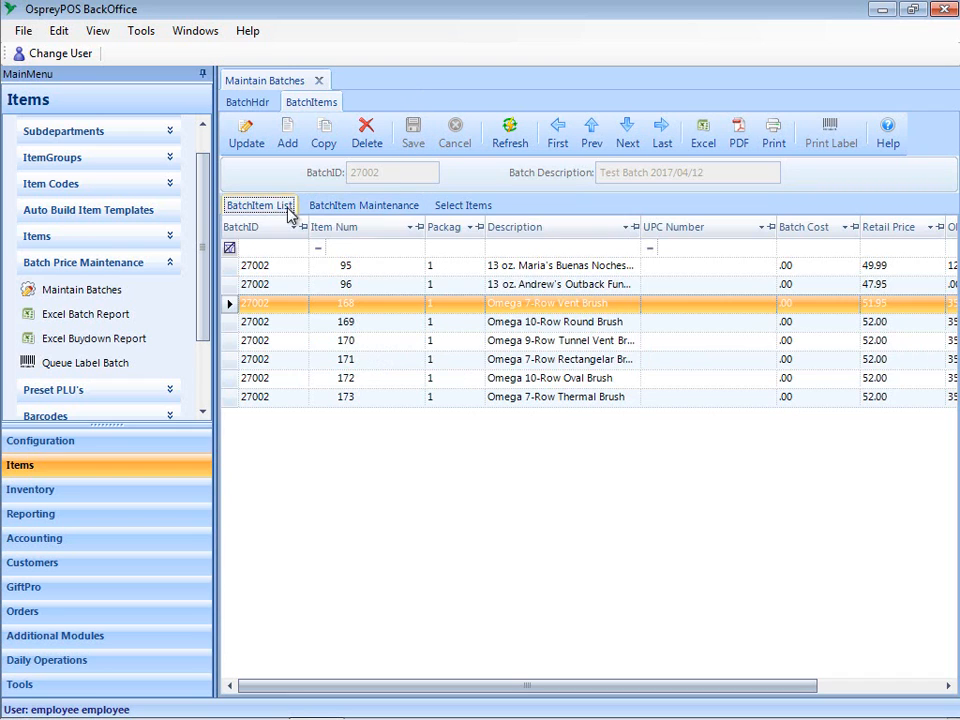
{"action": "left_click", "coordinate": [625, 322]}
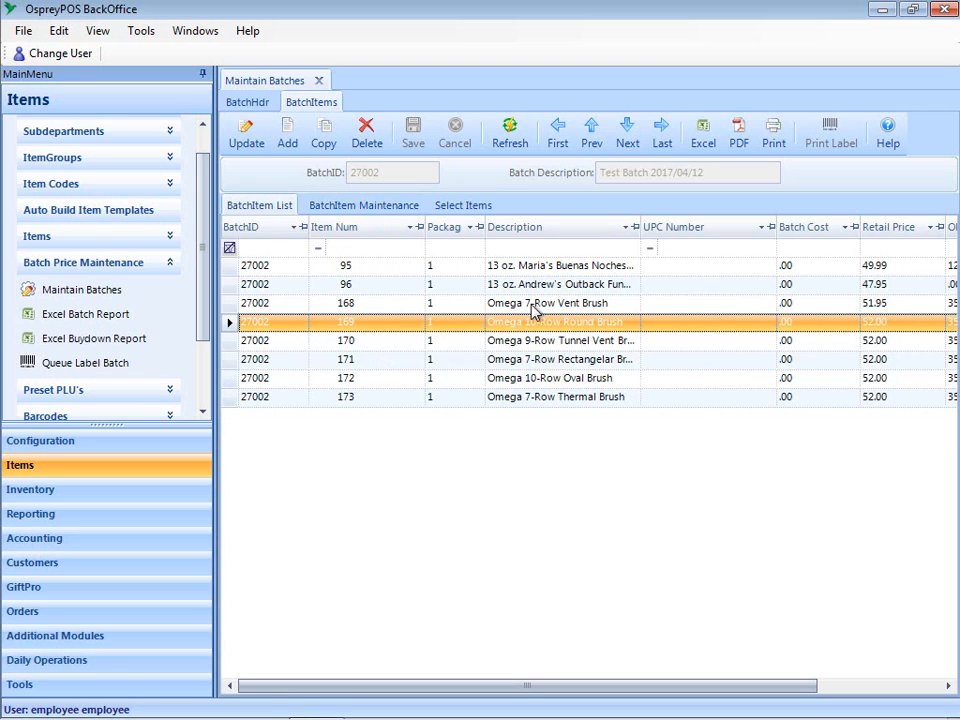
Start the Item Wizard from the batch header list and confirm a dollar change of -5.00.
{"action": "left_click", "coordinate": [252, 103]}
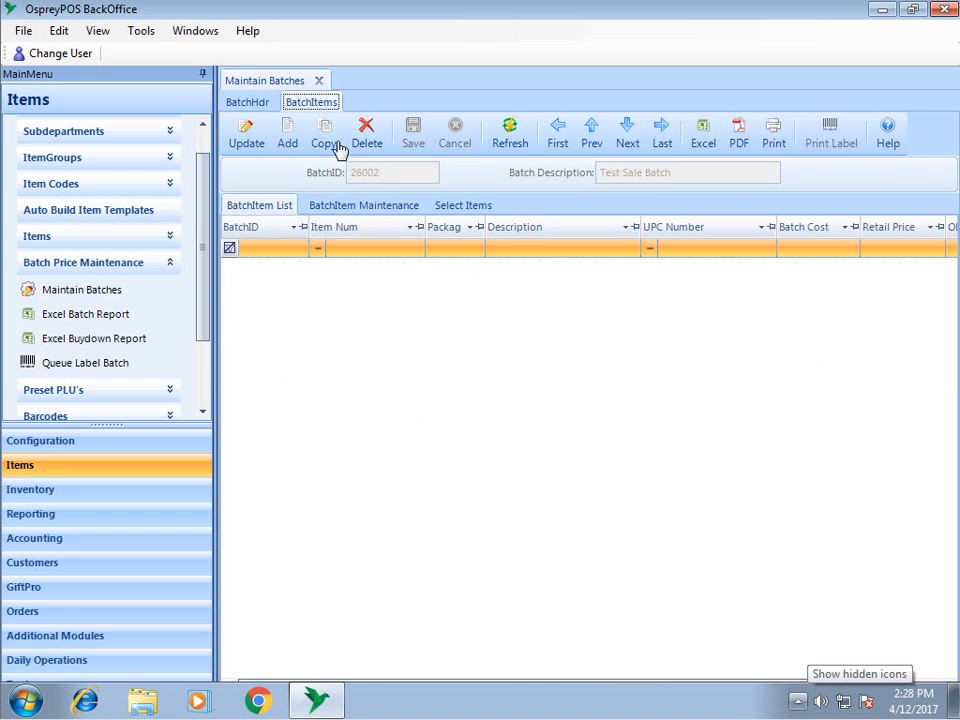
{"action": "left_click", "coordinate": [258, 104]}
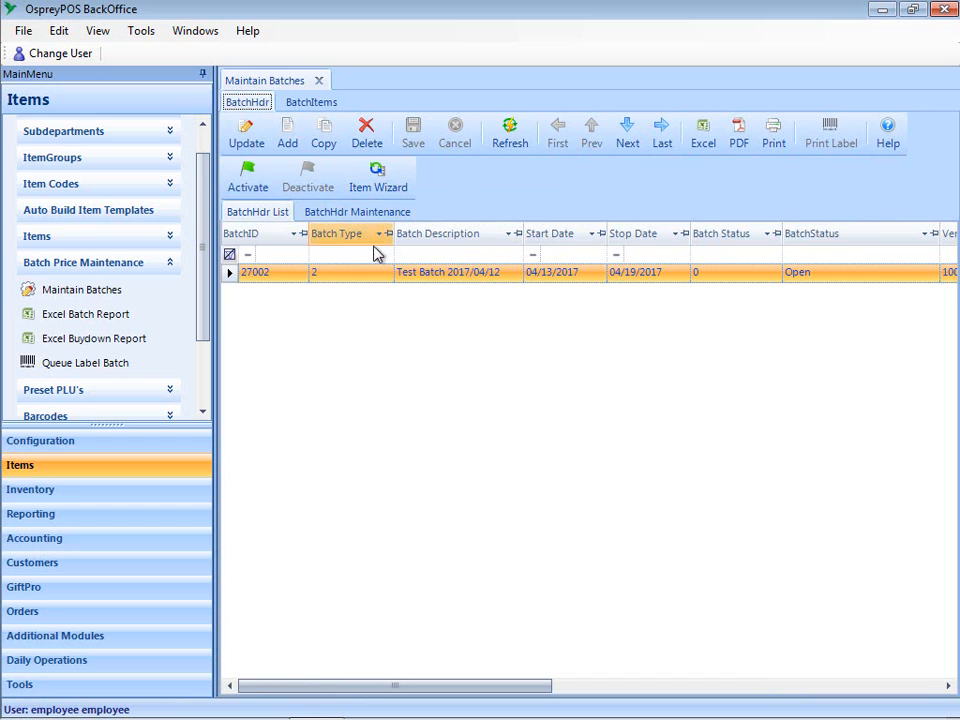
{"action": "left_click", "coordinate": [359, 186]}
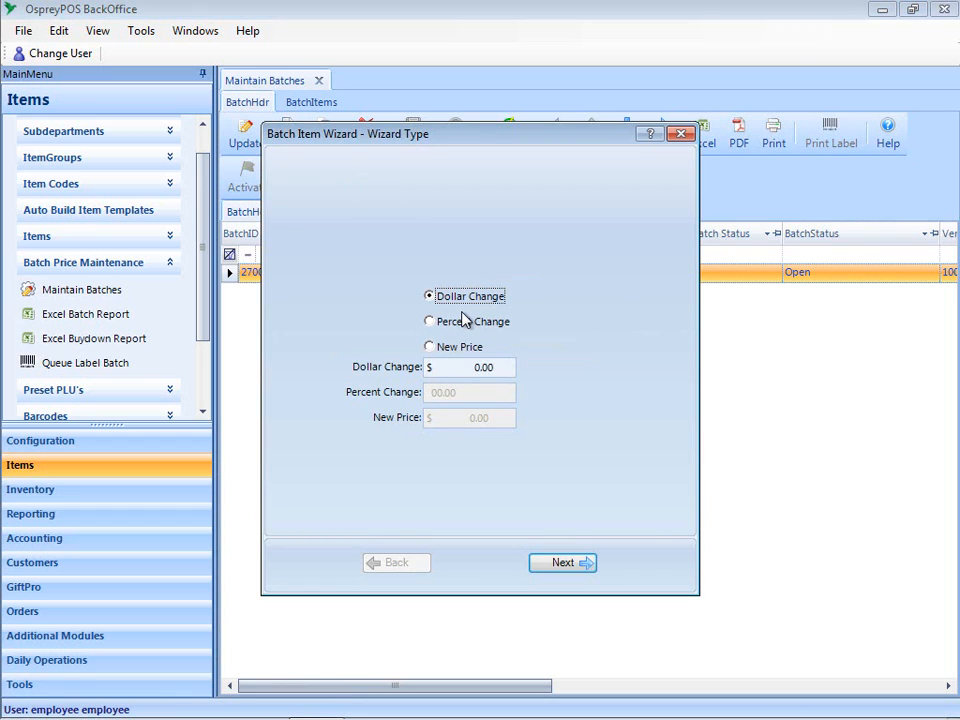
{"action": "left_click_drag", "start_coordinate": [467, 366], "coordinate": [514, 364]}
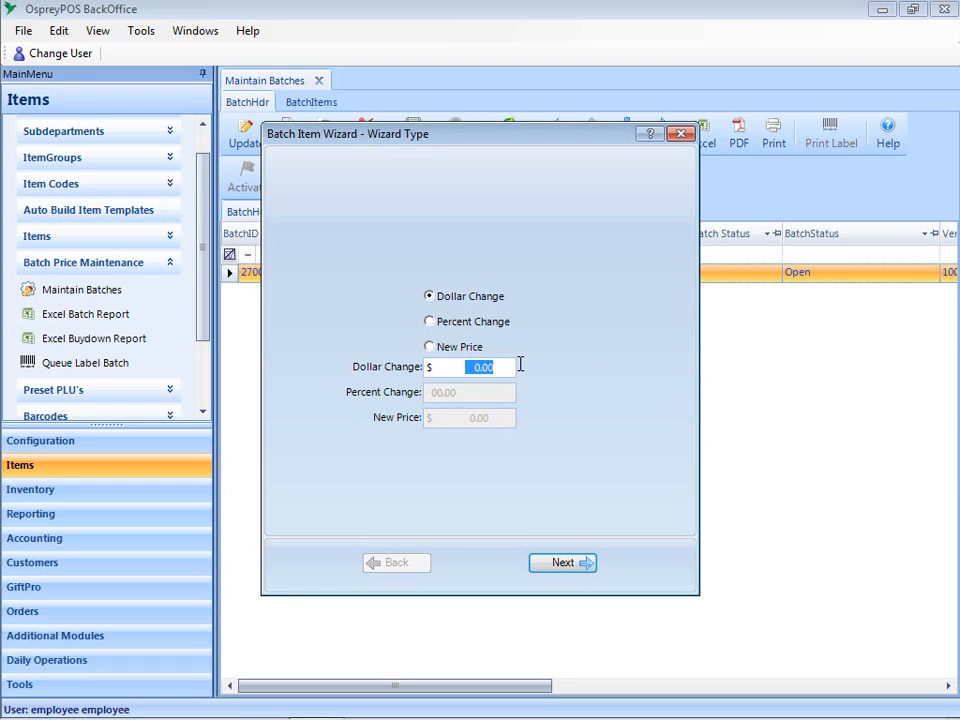
{"action": "type", "text": "-5"}
{"action": "left_click", "coordinate": [557, 565]}
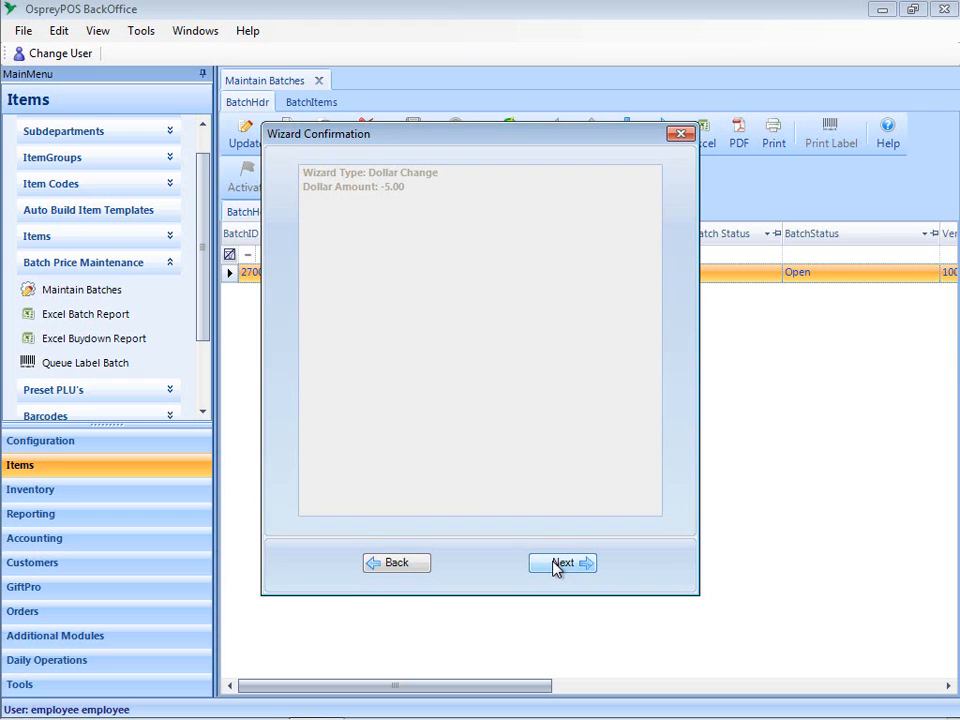
{"action": "left_click", "coordinate": [557, 565]}
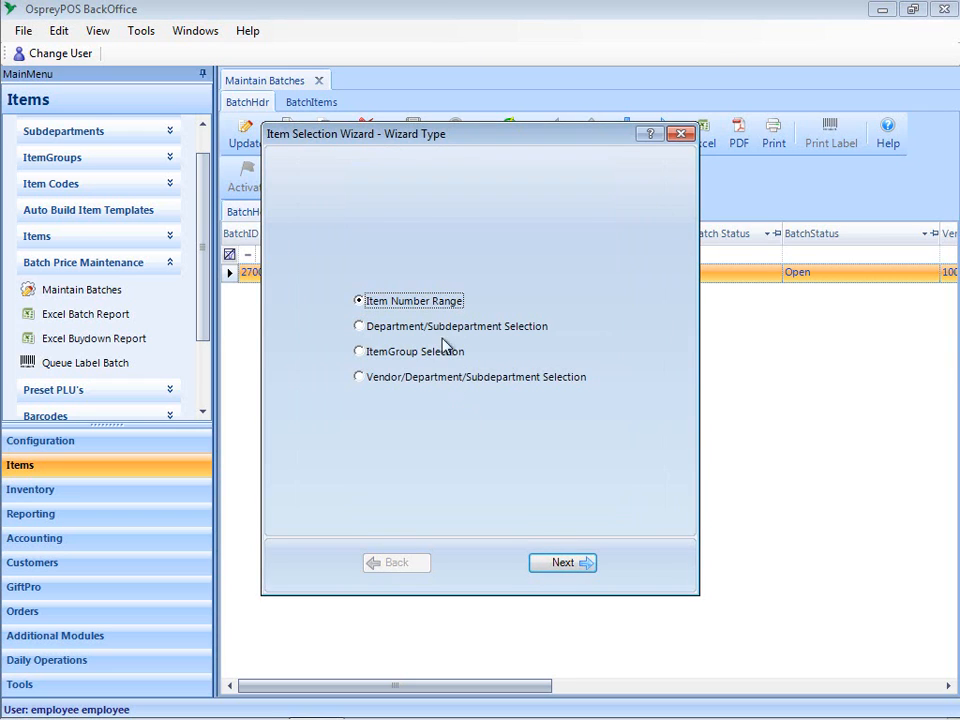
Choose items by item number range from 75 to 85 and finish the wizard to add them to the batch.
{"action": "left_click", "coordinate": [558, 564]}
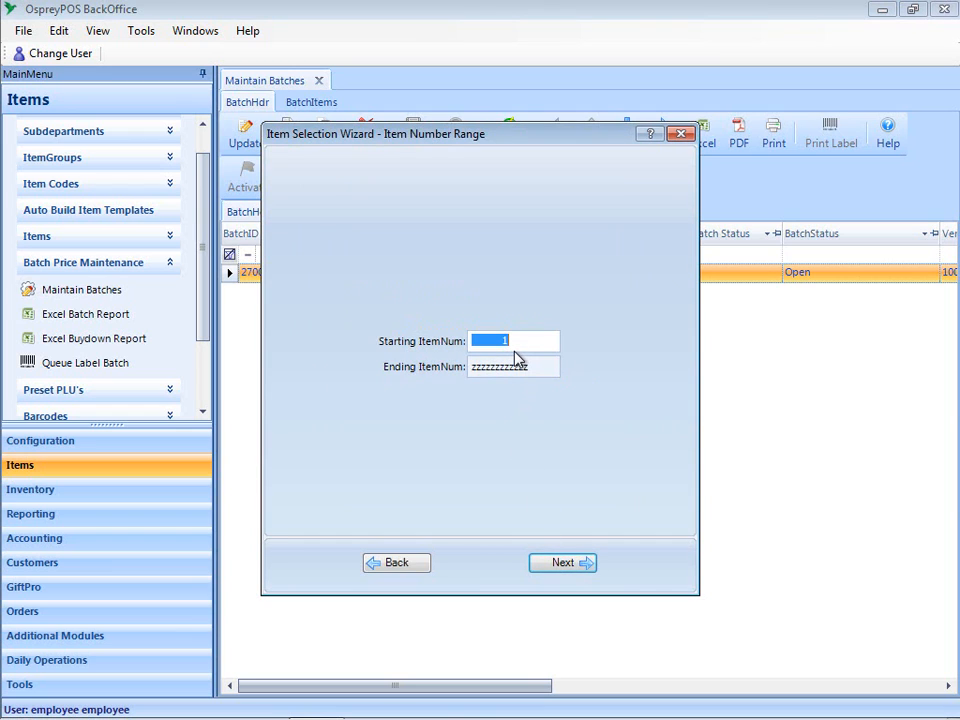
{"action": "type", "text": "75"}
{"action": "key", "text": "Tab"}
{"action": "type", "text": "80"}
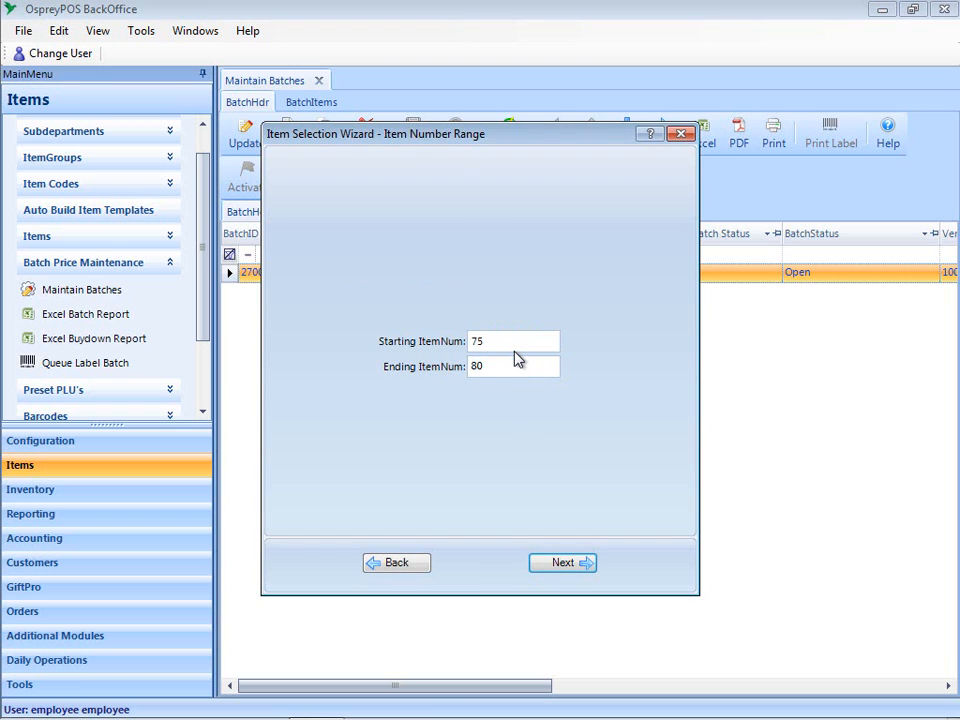
{"action": "key", "text": "BackSpace"}
{"action": "type", "text": "5"}
{"action": "left_click", "coordinate": [514, 345]}
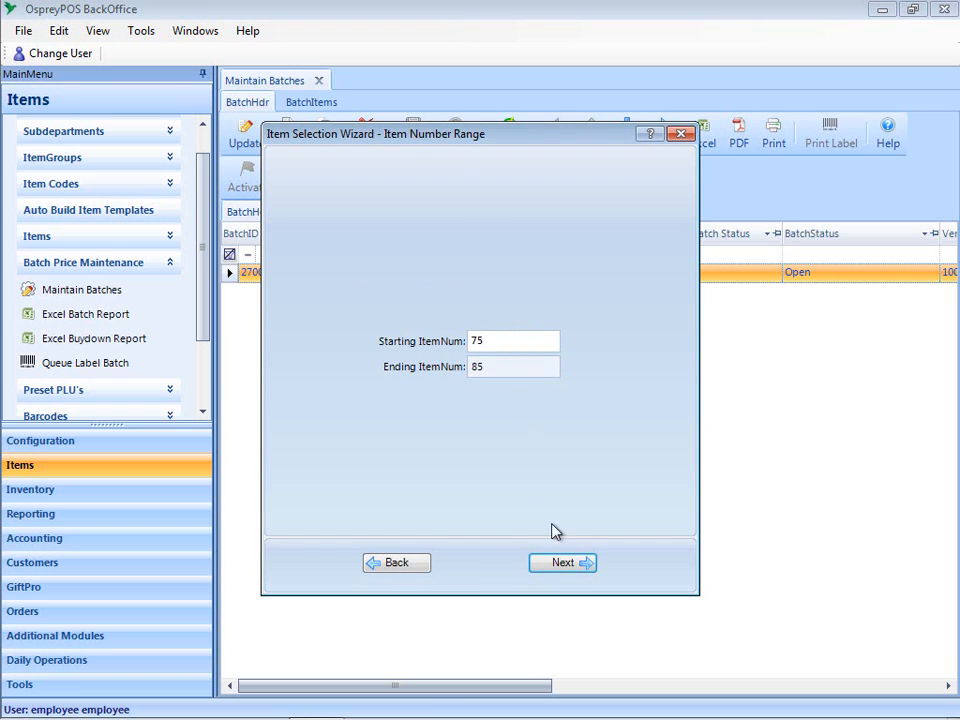
{"action": "left_click", "coordinate": [561, 564]}
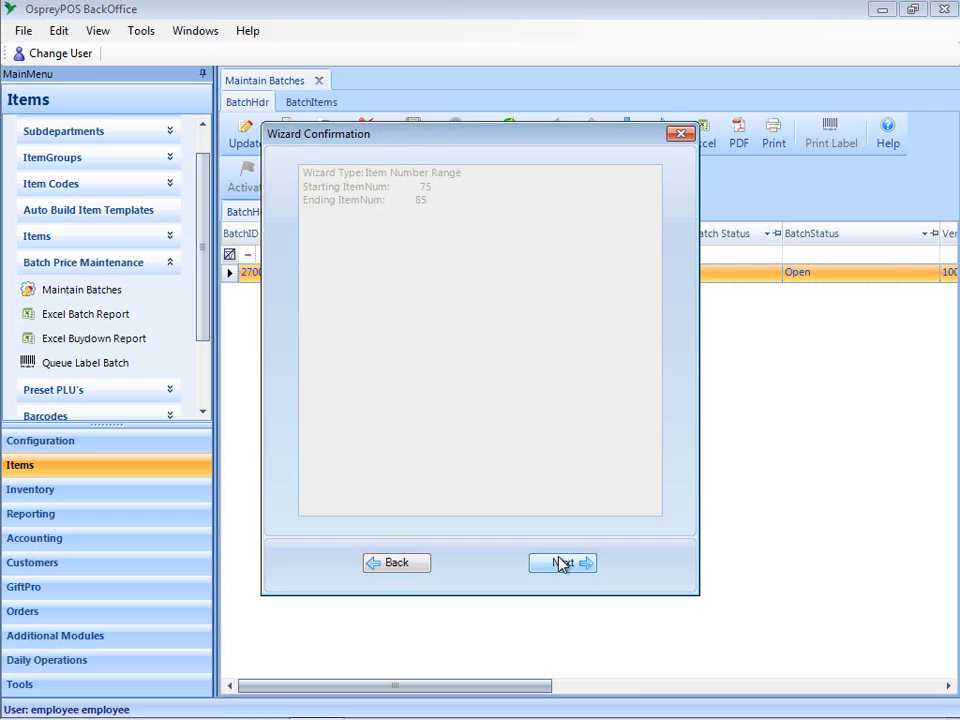
{"action": "left_click", "coordinate": [561, 564]}
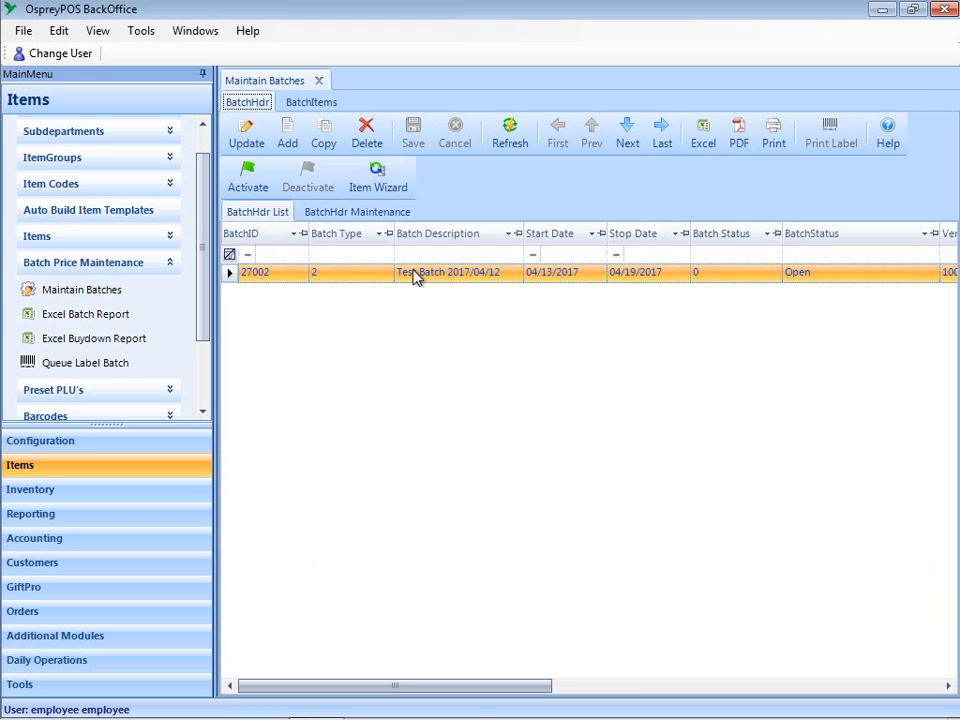
Refresh the batch's item list and review the items added by the wizard.
{"action": "left_click", "coordinate": [331, 113]}
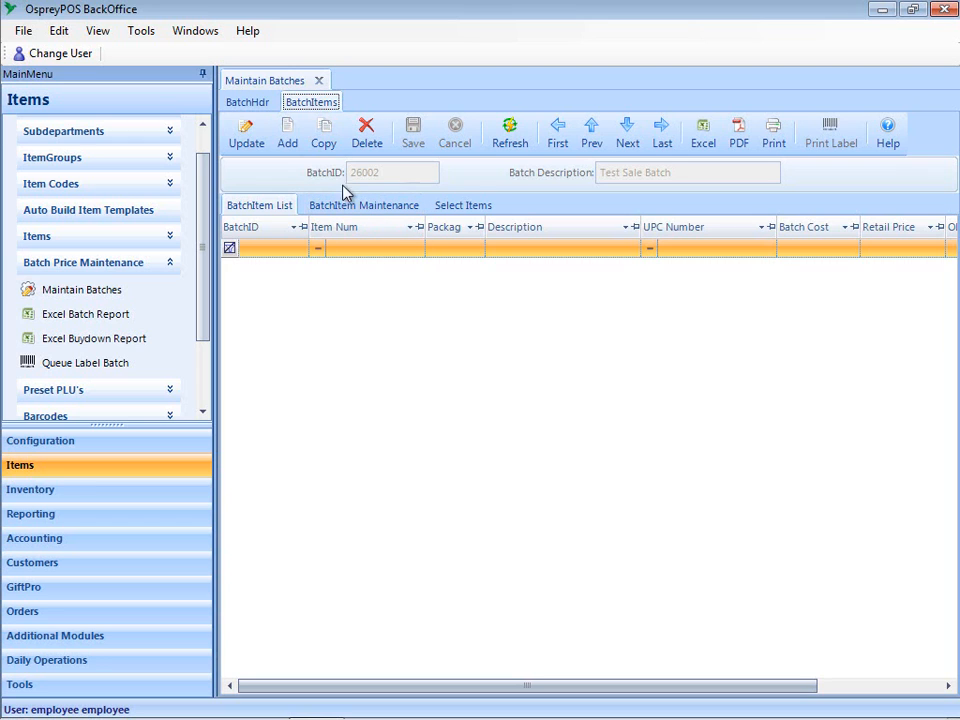
{"action": "left_click", "coordinate": [509, 133]}
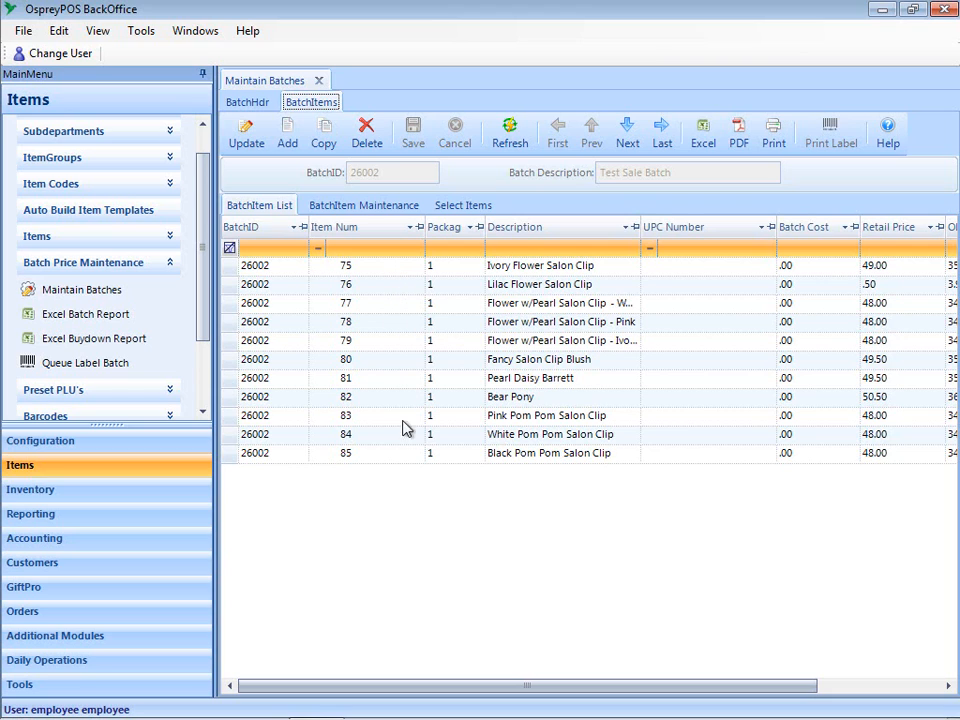
{"action": "left_click", "coordinate": [413, 455]}
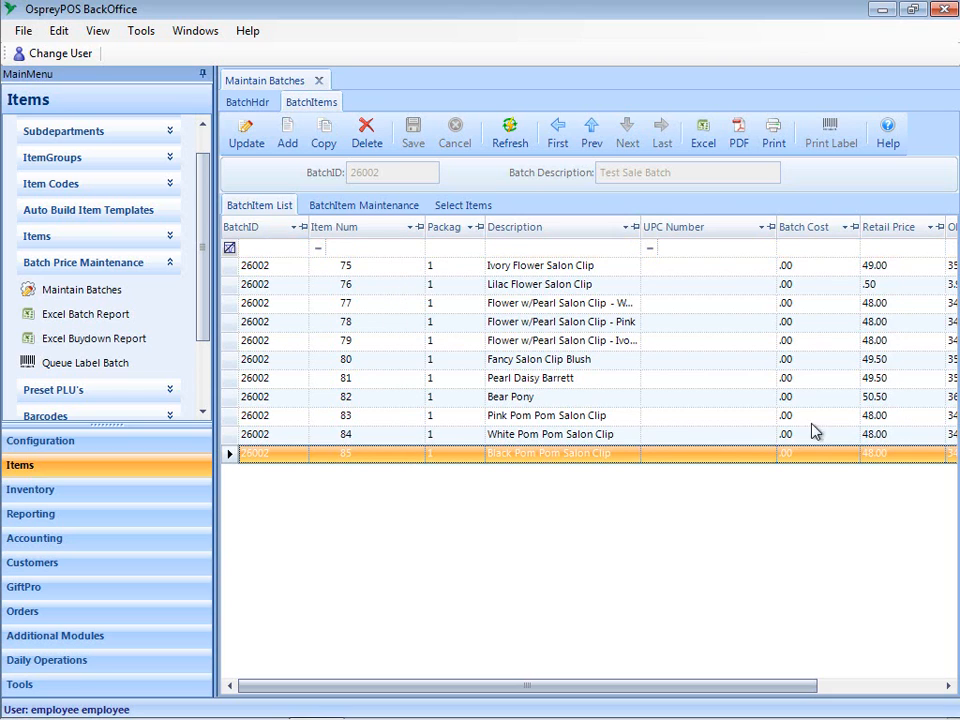
Set the batch retail price of item 75, Ivory Flower Salon Clip, to 51.00, save it and return to the batch header list.
{"action": "double_click", "coordinate": [895, 272]}
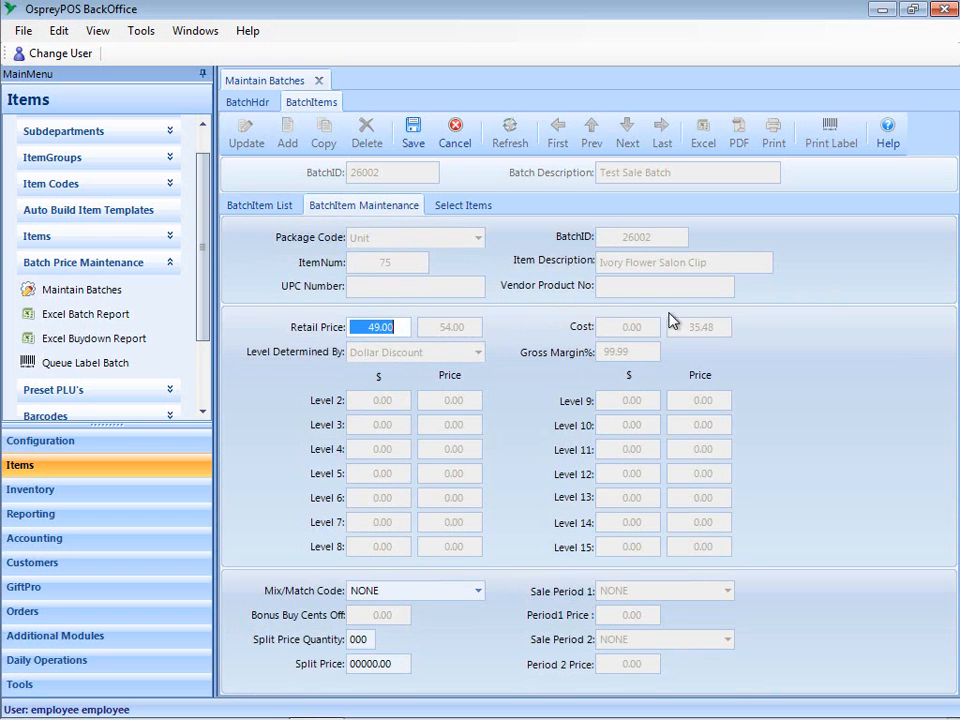
{"action": "type", "text": "51.00"}
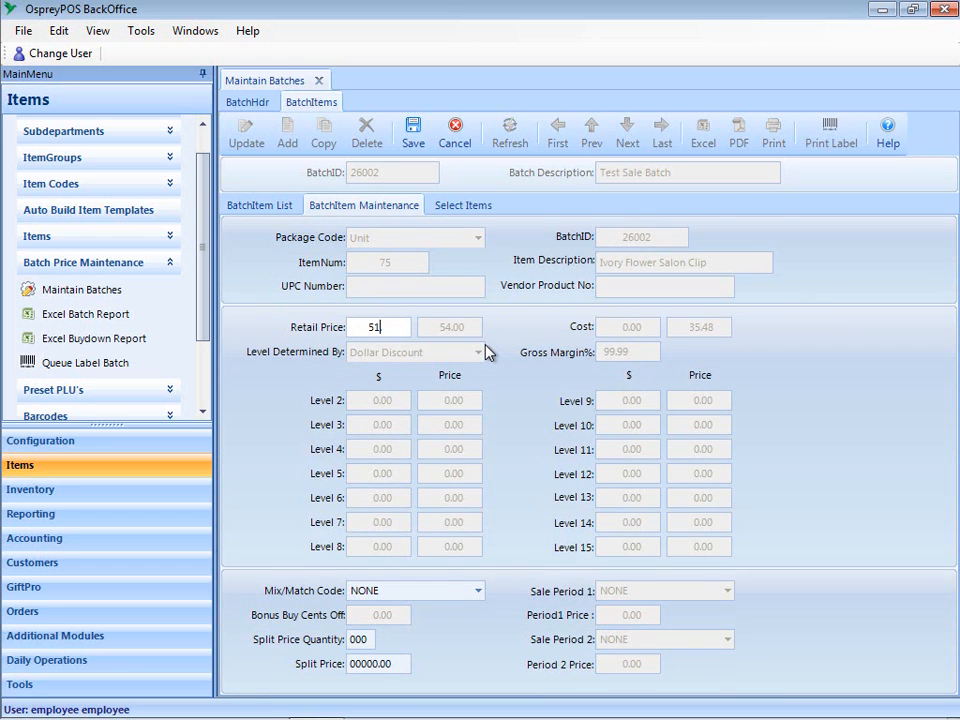
{"action": "left_click", "coordinate": [413, 140]}
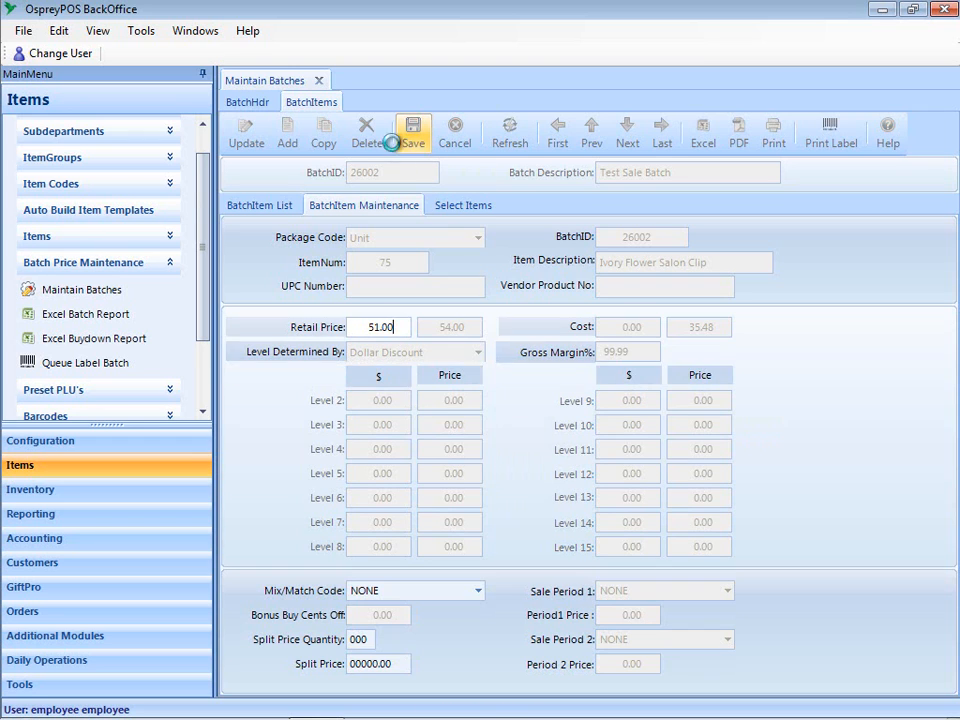
{"action": "left_click", "coordinate": [248, 104]}
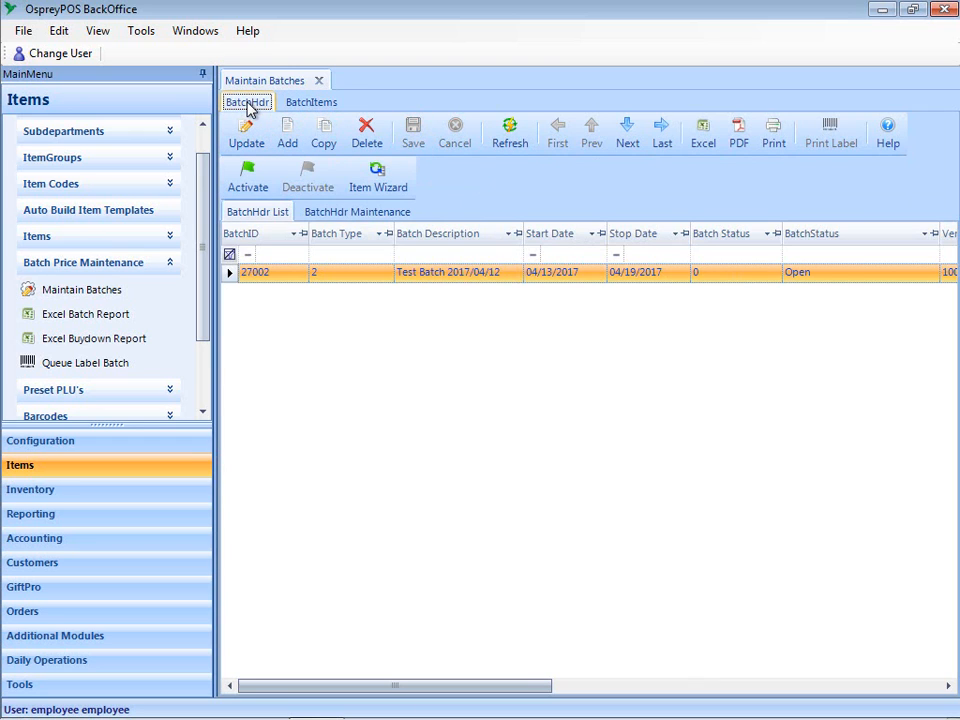